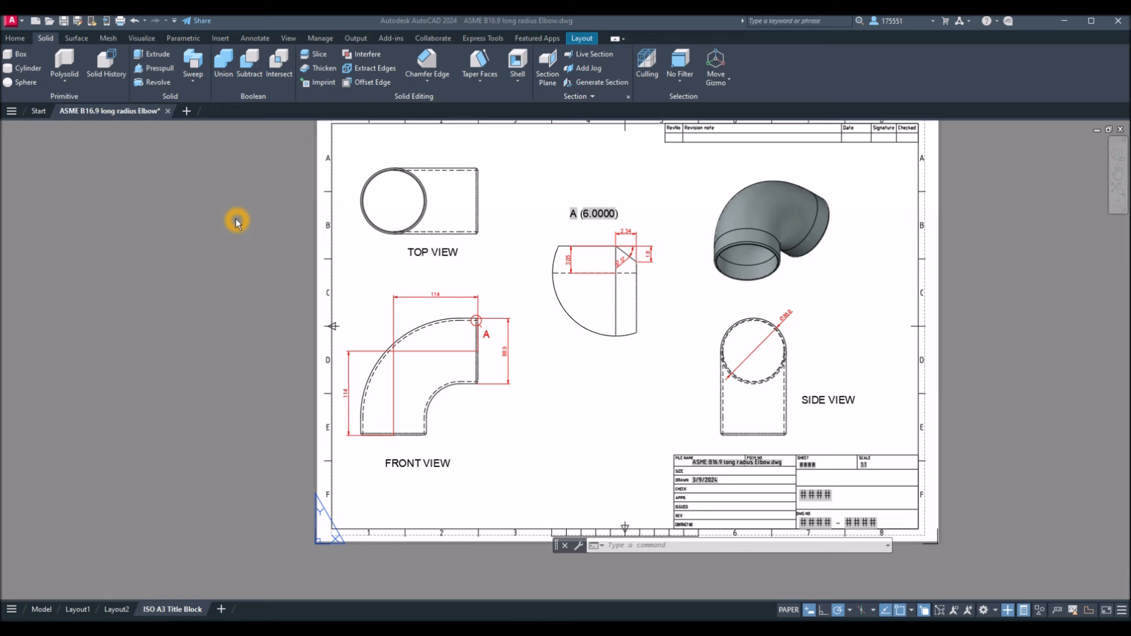
Examine the elbow's top and front views and the overall dimensions on the front view
left_click(238, 222)
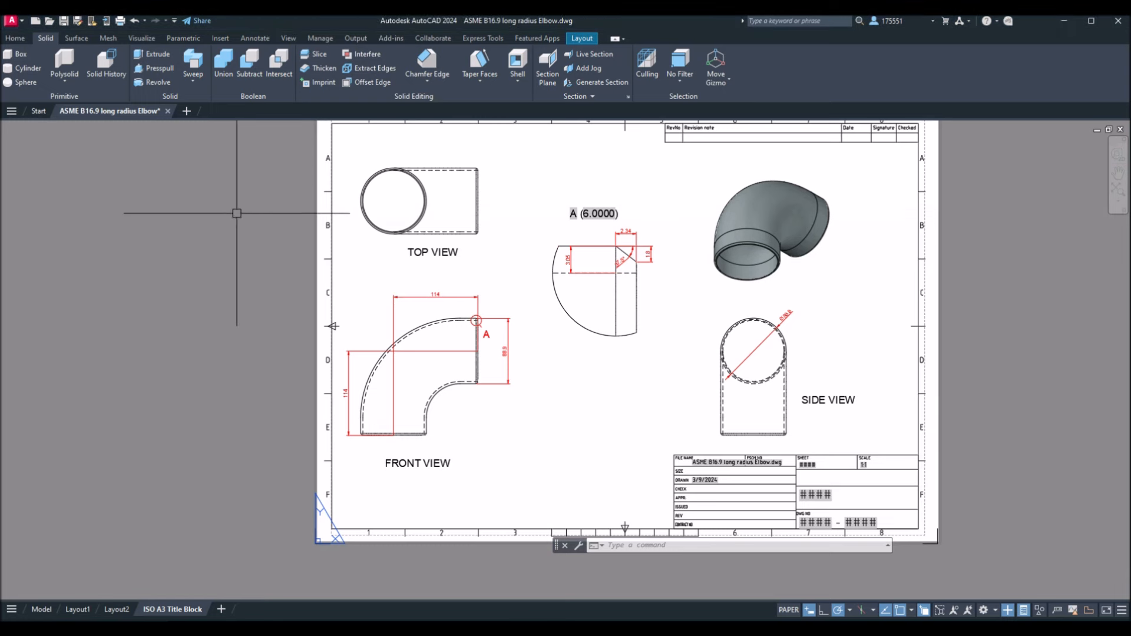
left_click(448, 235)
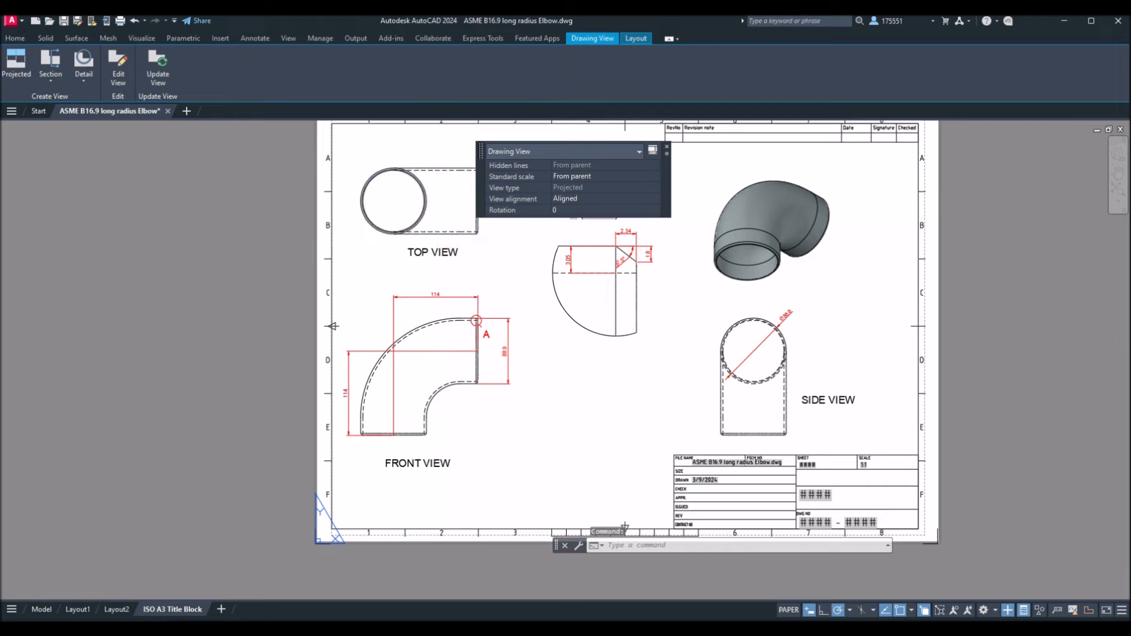
key("Escape")
scroll(467, 399, "down", 2)
scroll(463, 397, "up", 2)
scroll(490, 377, "up", 2)
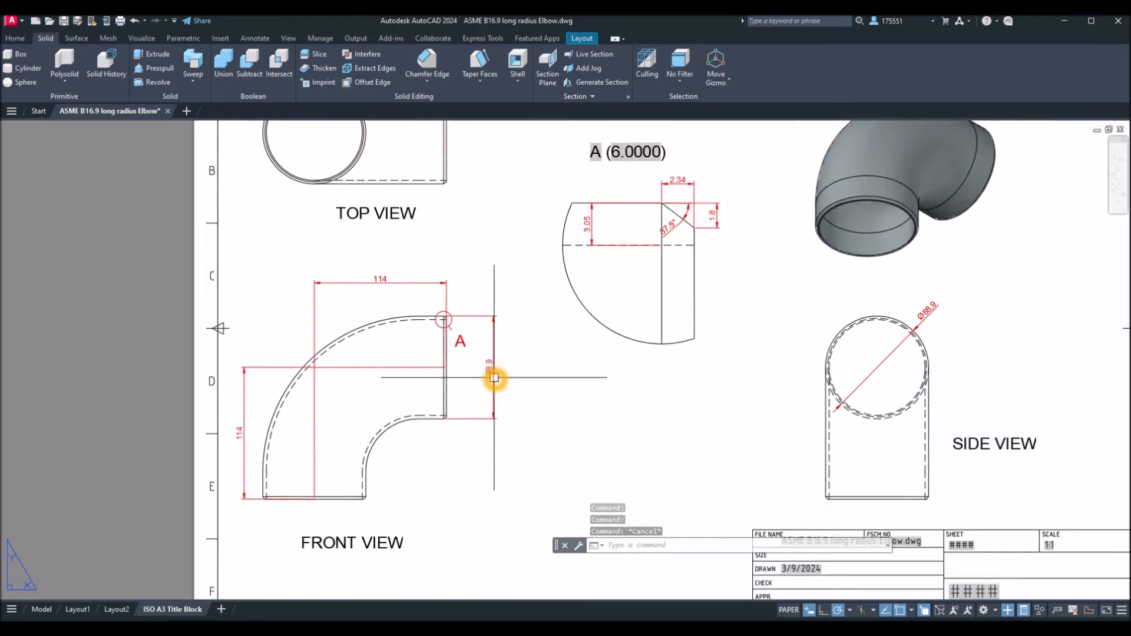
scroll(492, 379, "up", 2)
left_click(492, 381)
key("Escape")
Examine the outside diameter dimension on the elbow's side view
scroll(524, 382, "down", 2)
middle_click_drag(523, 383, 355, 372)
middle_click_drag(762, 367, 695, 363)
scroll(713, 318, "up", 2)
left_click(693, 313)
key("Escape")
scroll(717, 349, "down", 2)
Examine the bevel and wall thickness dimensions in detail view A of the elbow
middle_click_drag(400, 307, 604, 333)
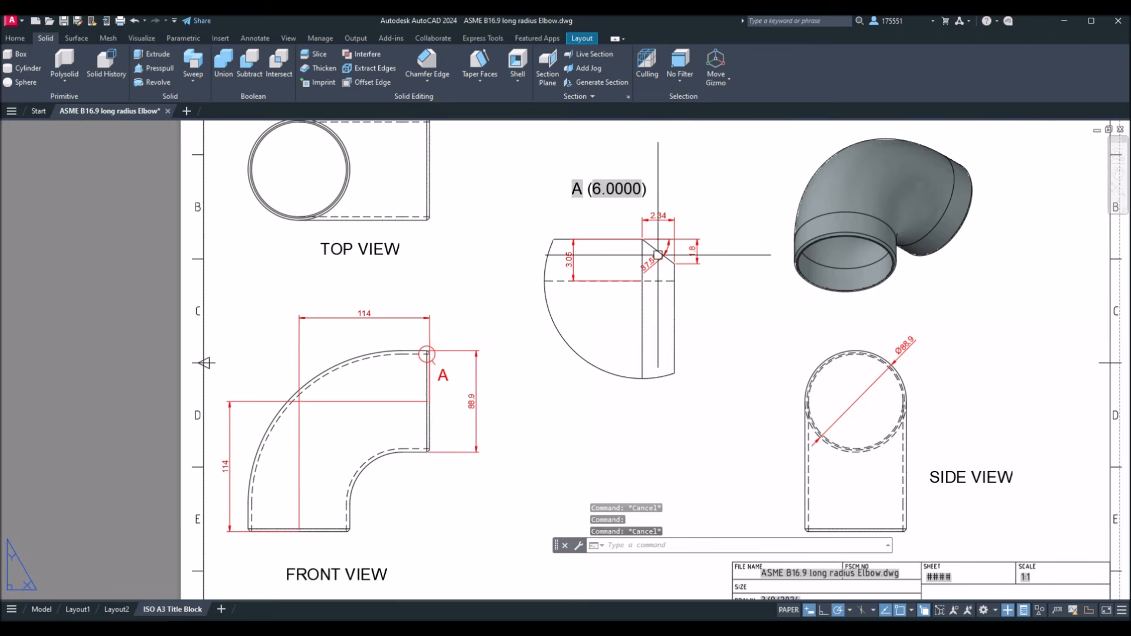
scroll(439, 362, "up", 5)
scroll(380, 331, "down", 5)
middle_click_drag(411, 365, 422, 397)
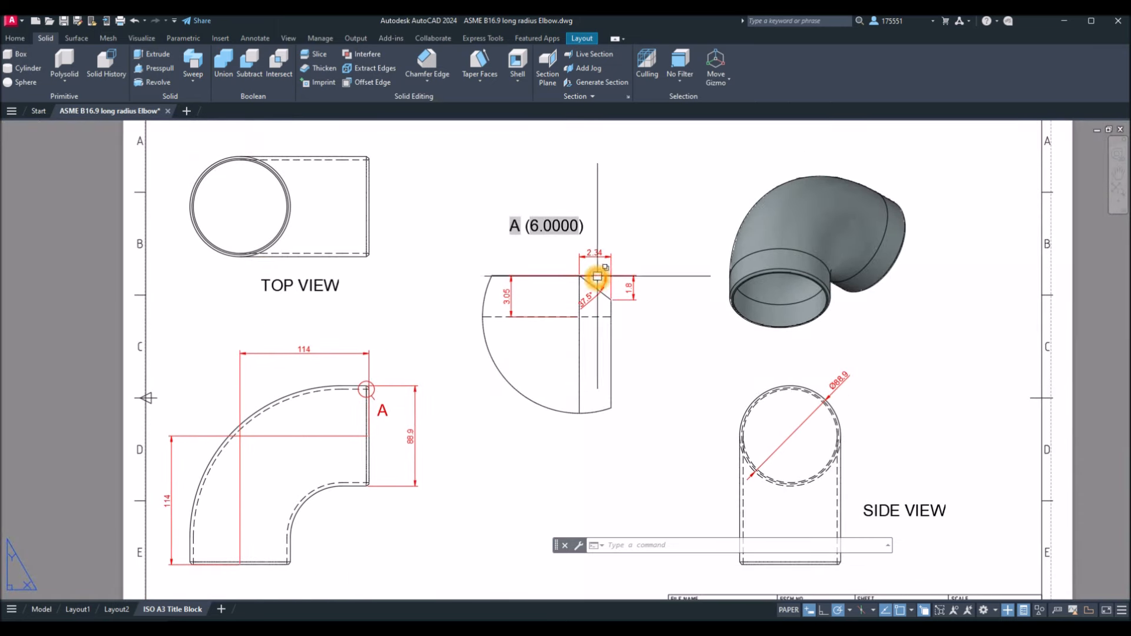
scroll(596, 276, "up", 2)
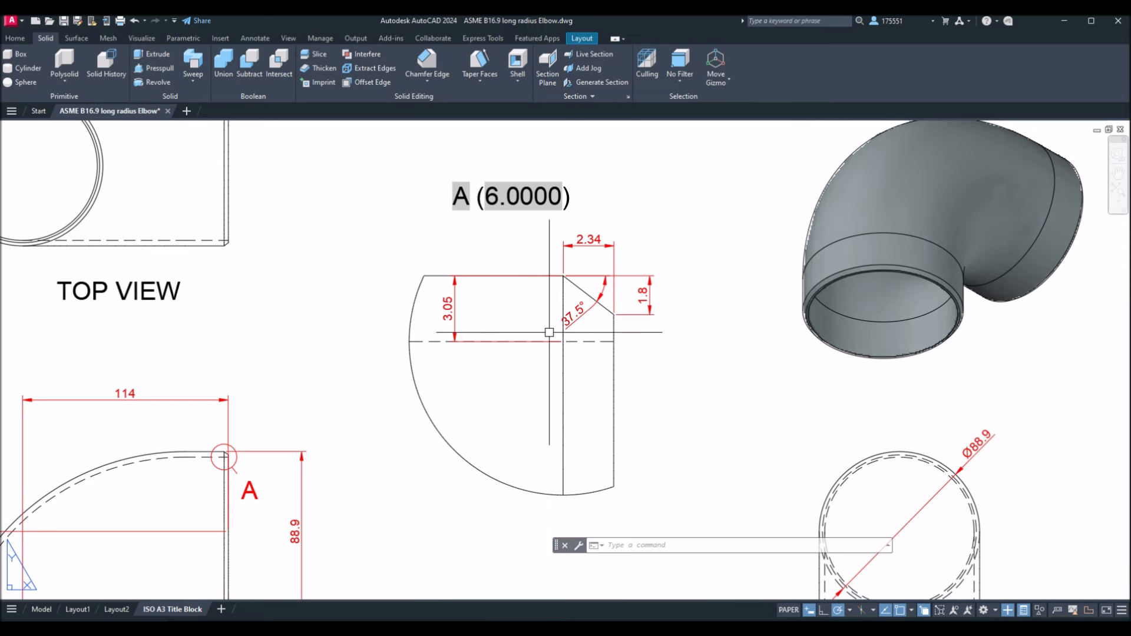
left_click(586, 243)
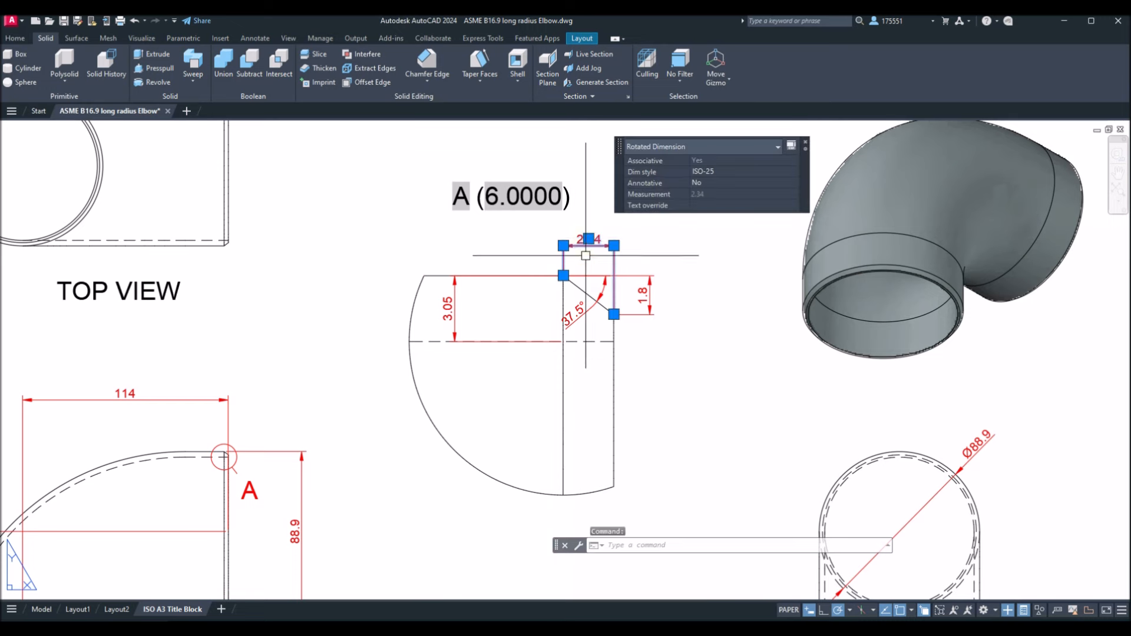
key("Escape")
left_click(650, 295)
key("Escape")
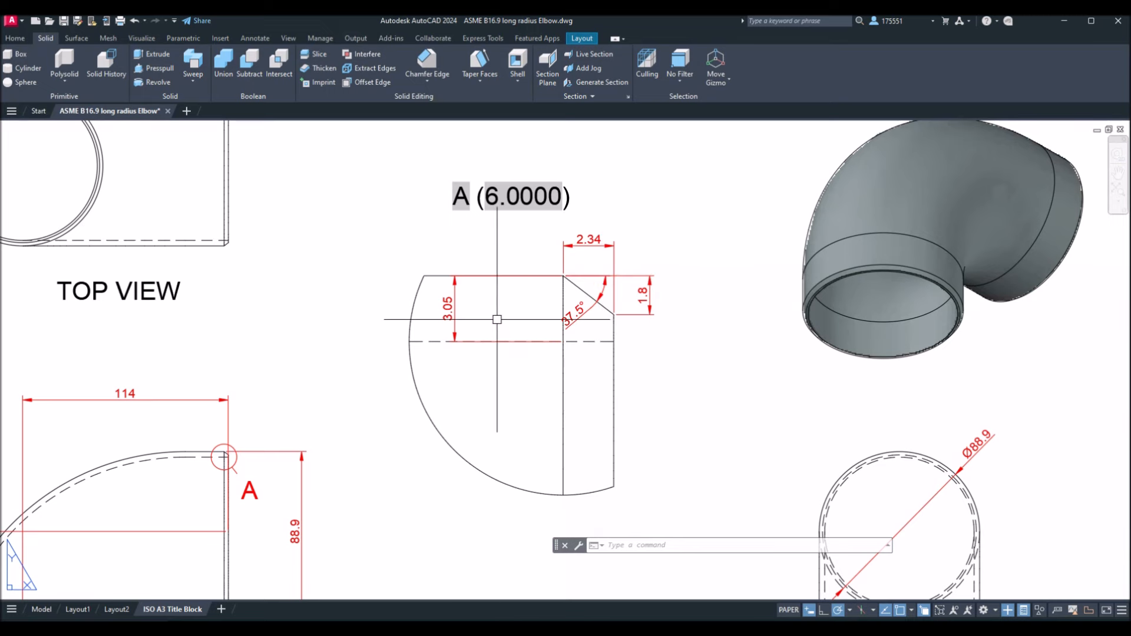
left_click(450, 318)
key("Escape")
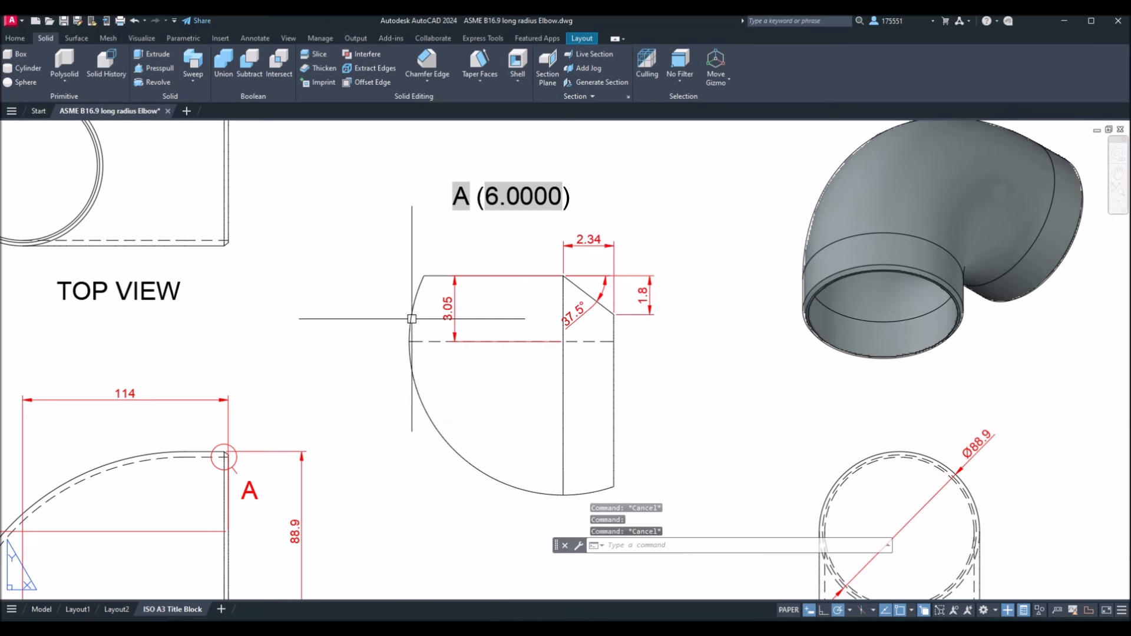
scroll(412, 319, "down", 2)
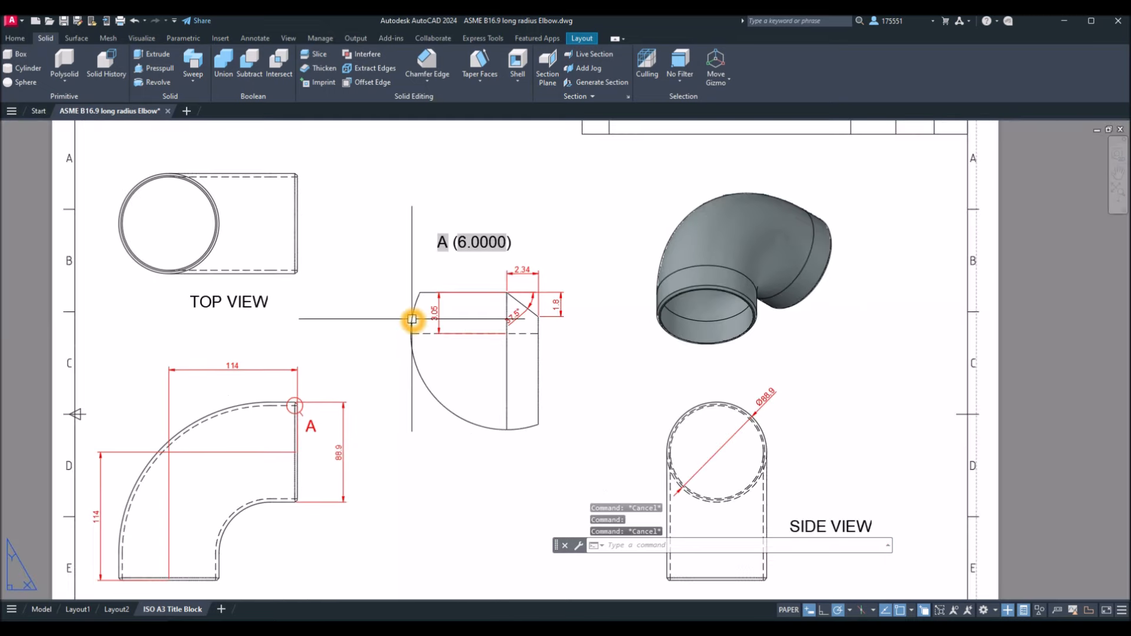
Create a new drawing from the acadiso3D template
left_click(23, 24)
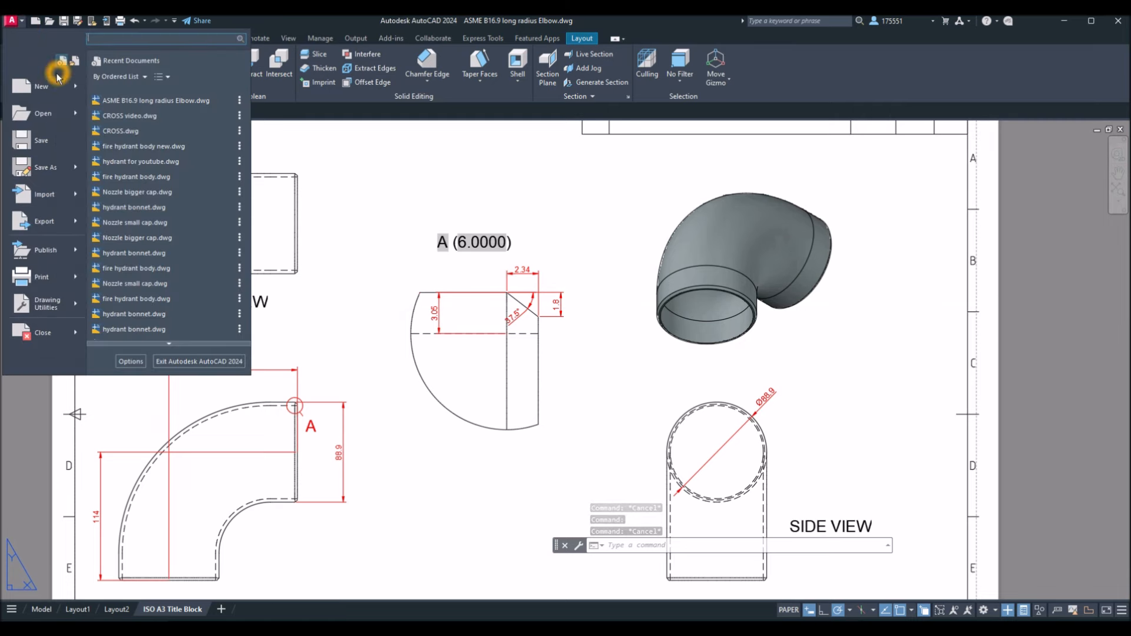
left_click(59, 84)
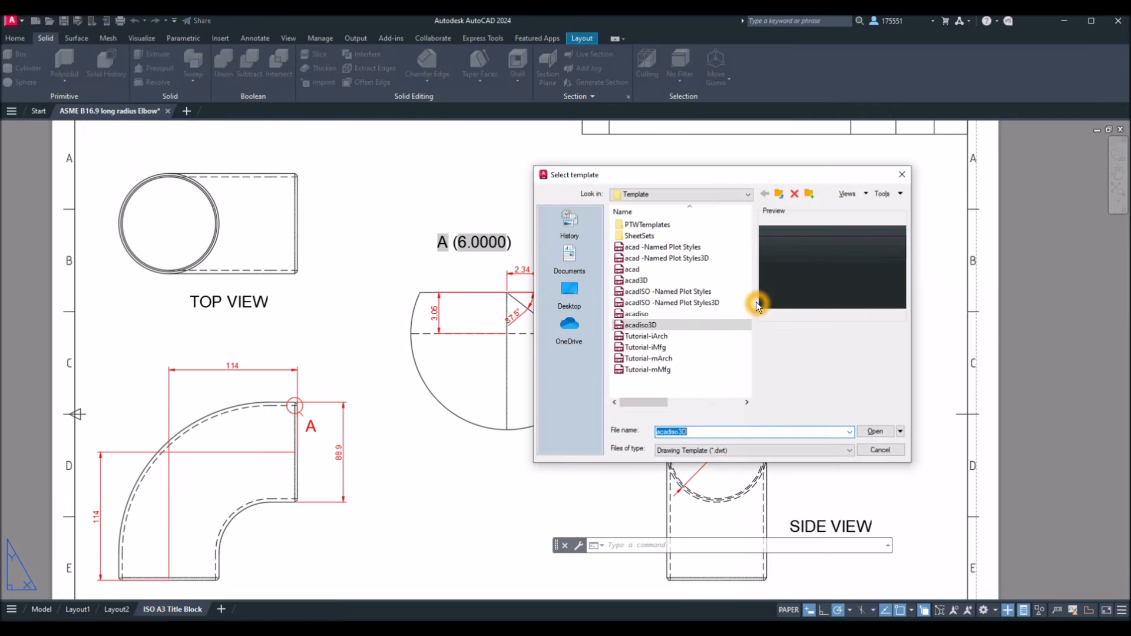
left_click(682, 327)
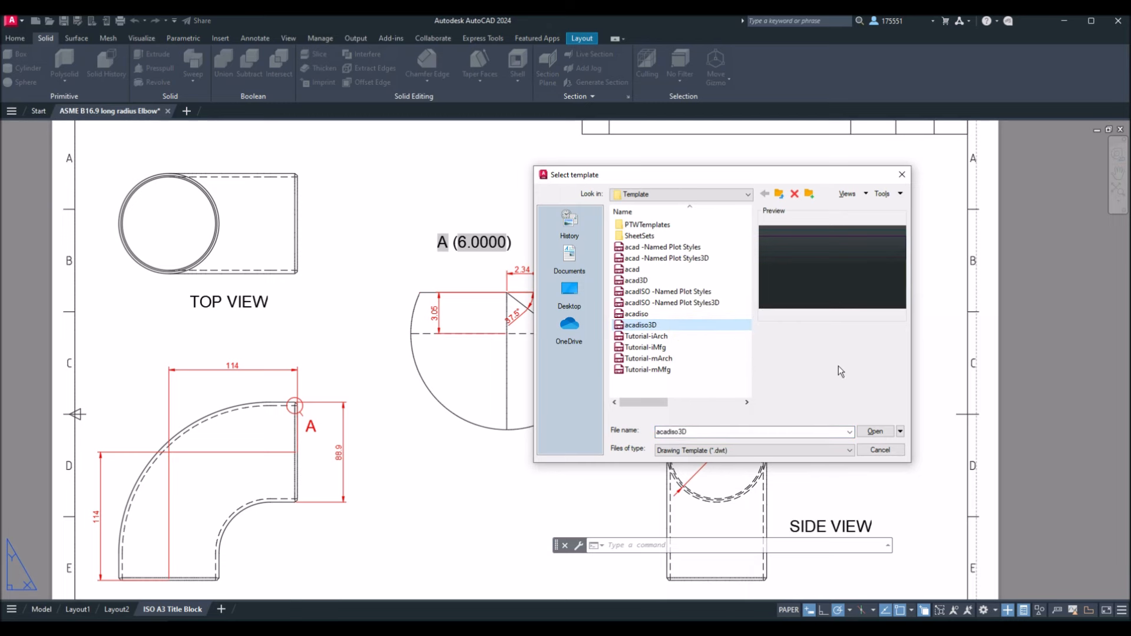
left_click(874, 433)
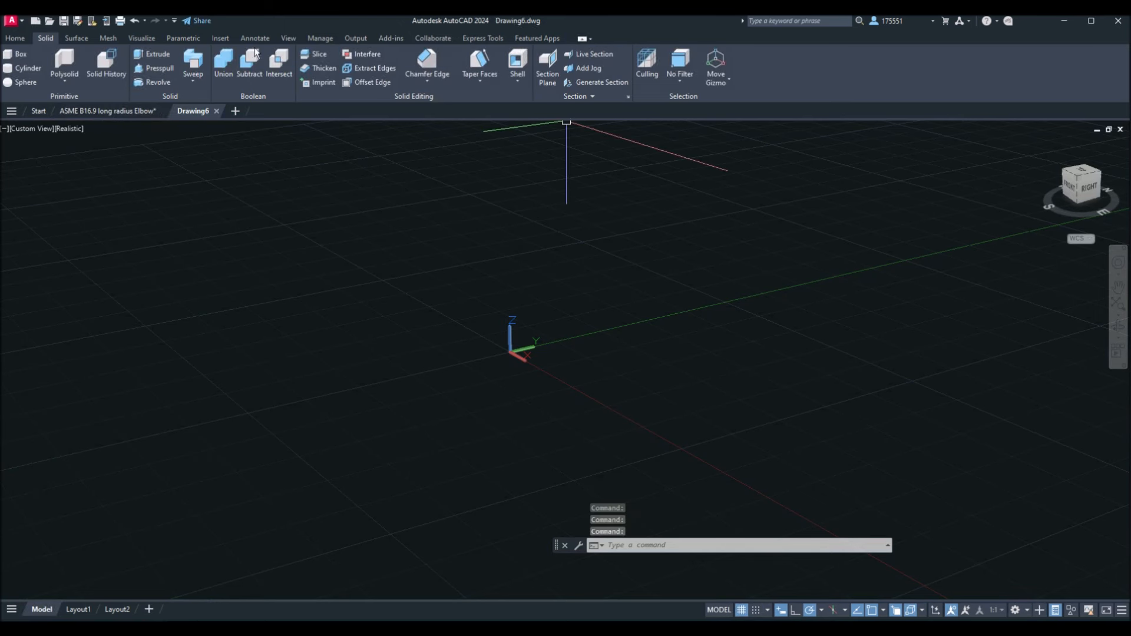
Restore the elbow reference drawing and tile it vertically beside the new drawing
left_click(287, 37)
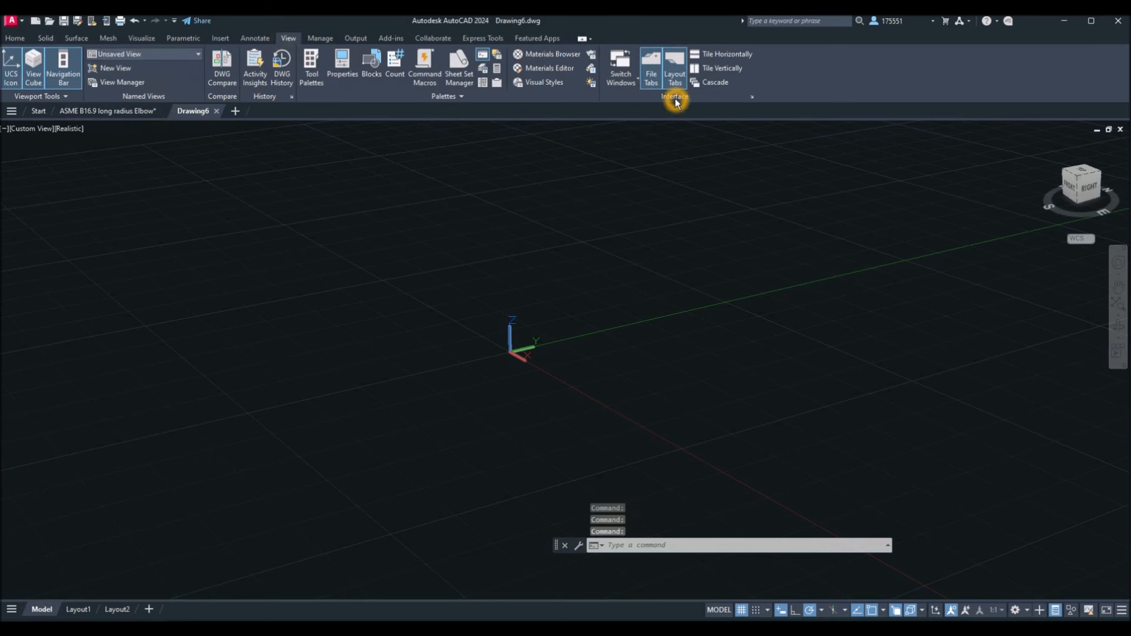
left_click(711, 69)
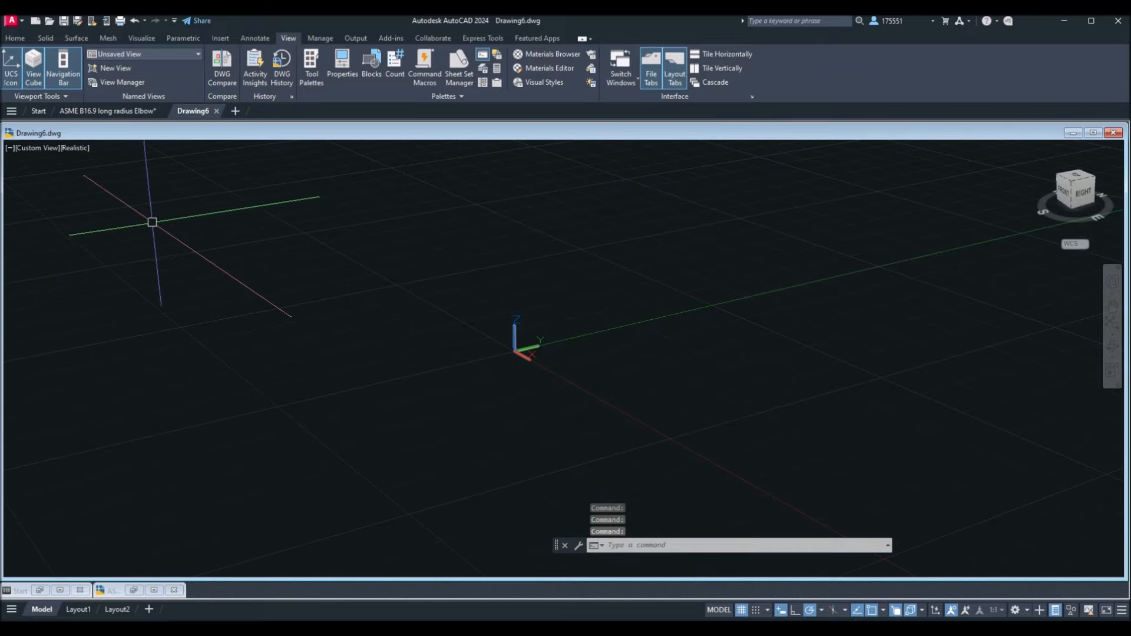
left_click(136, 589)
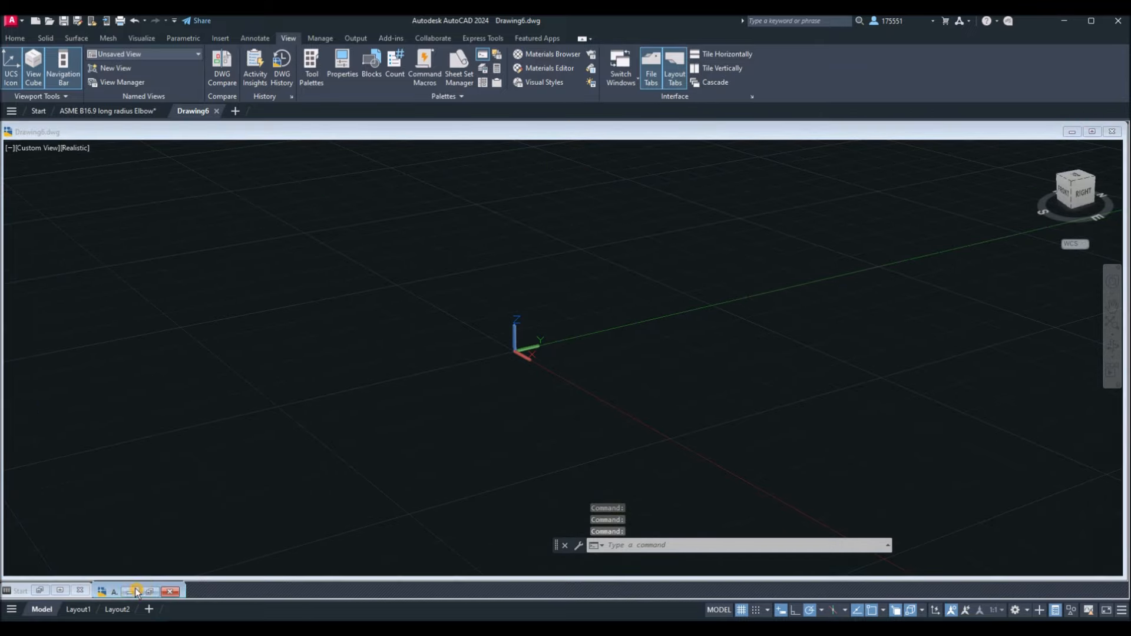
left_click(710, 69)
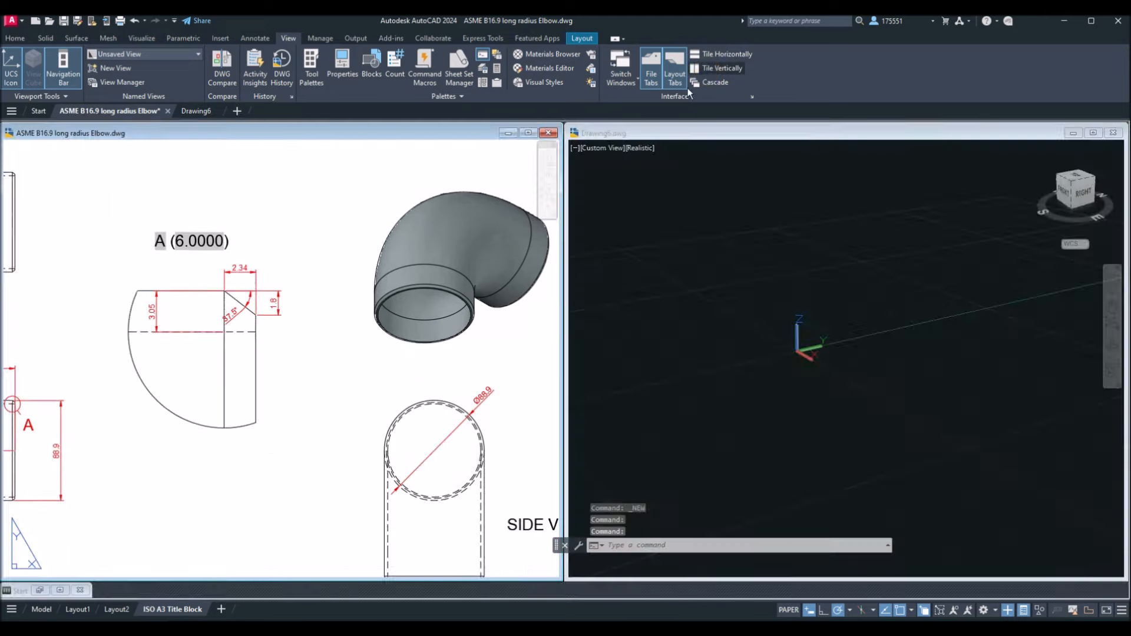
Narrow the elbow reference window, extend it downward, and widen the new drawing's window to meet it
left_click_drag(139, 582, 140, 599)
left_click_drag(560, 326, 448, 327)
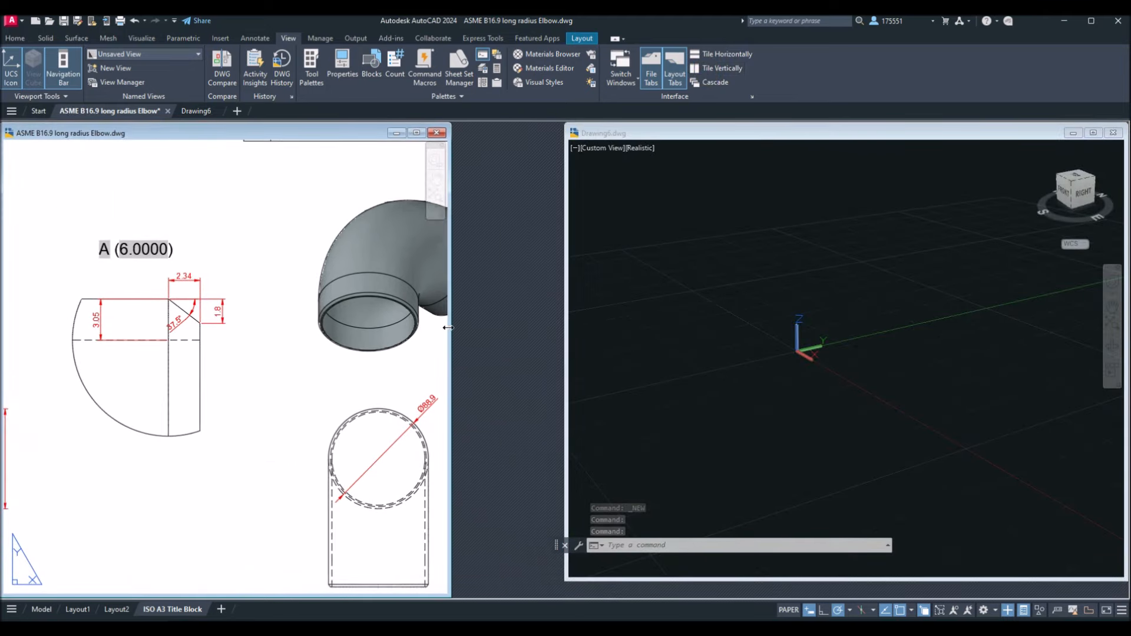
left_click_drag(566, 329, 451, 329)
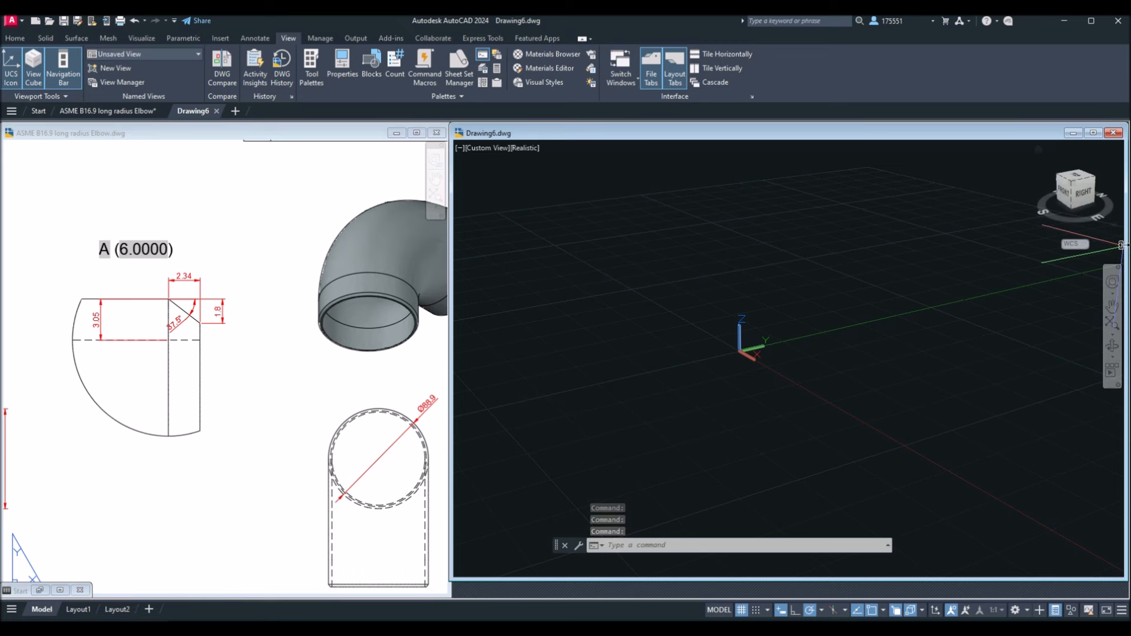
Switch the new drawing to parallel projection and size its window to fill the space beside the reference
left_click_drag(1121, 245, 993, 233)
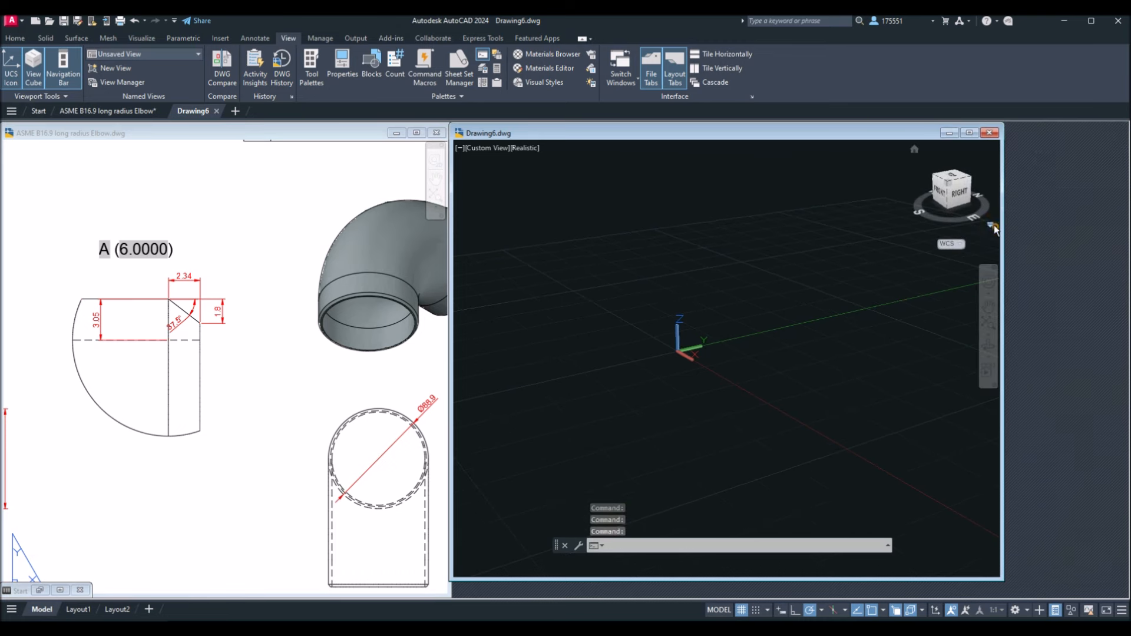
left_click(992, 226)
left_click(1004, 249)
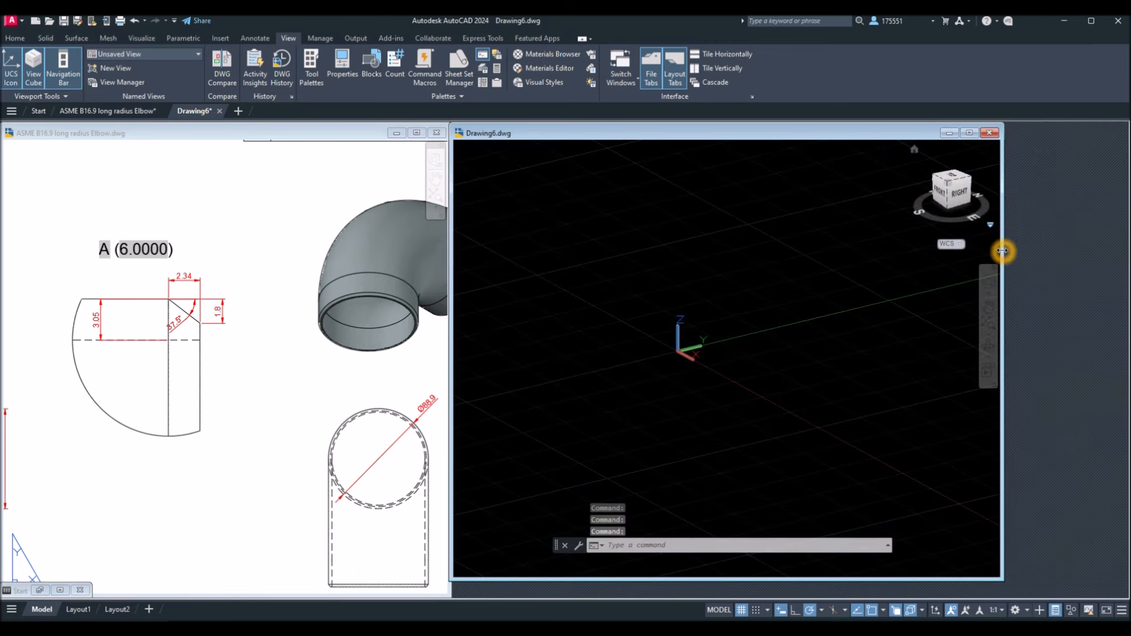
left_click_drag(1003, 251, 1124, 252)
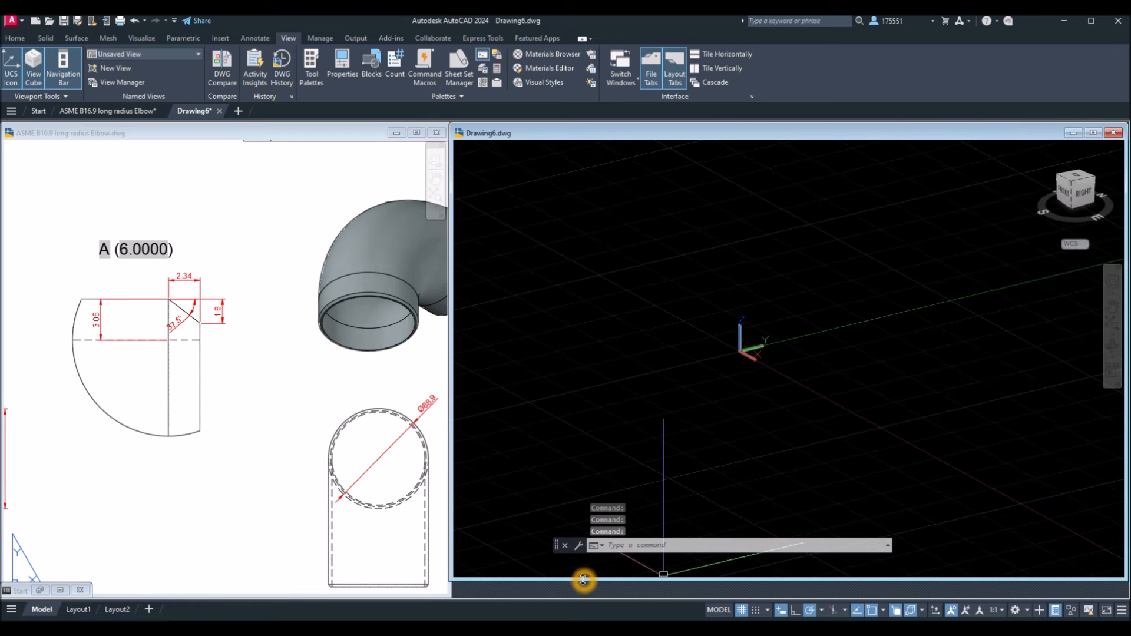
left_click_drag(584, 580, 583, 595)
Set the new drawing to the Front view and frame the elbow's front view in the reference drawing
left_click(488, 155)
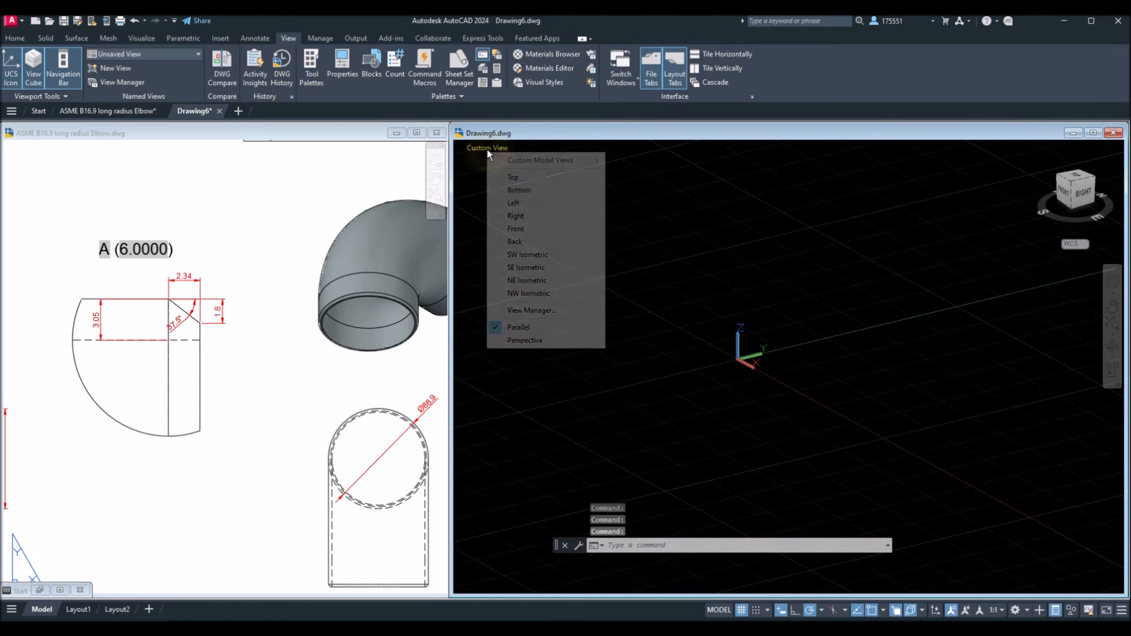
left_click(527, 241)
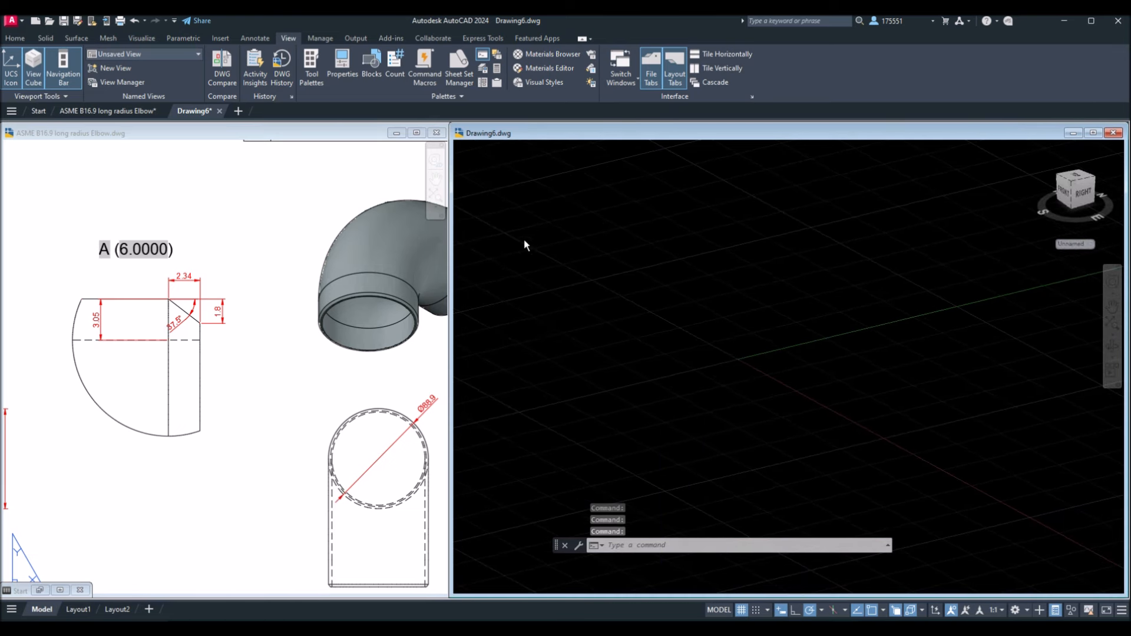
left_click(260, 437)
scroll(260, 430, "down", 5)
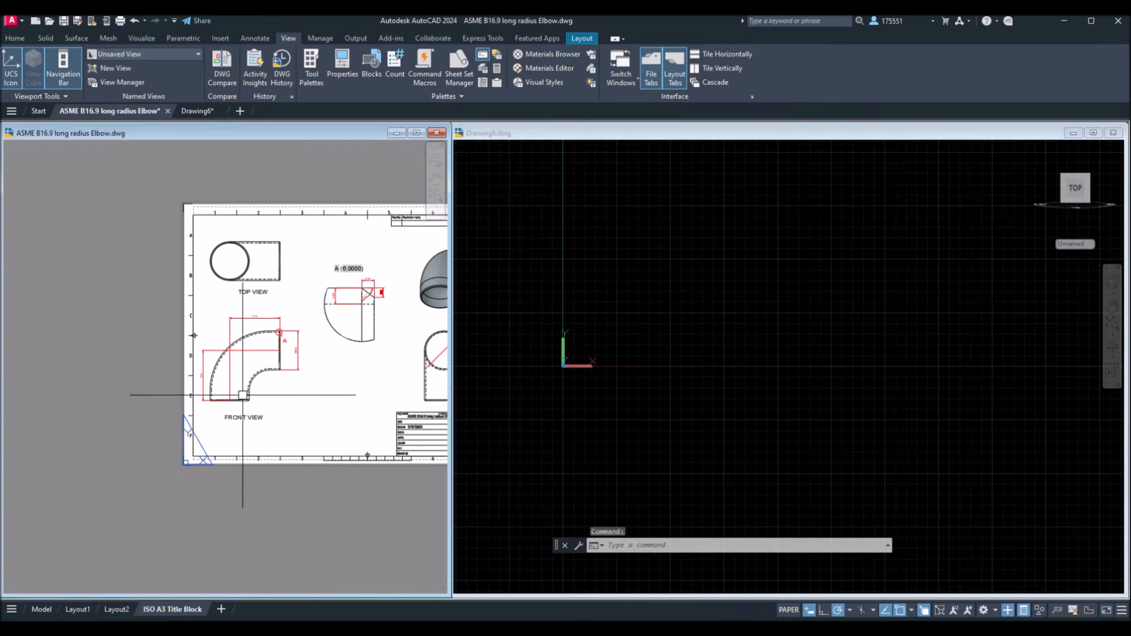
scroll(257, 384, "up", 4)
left_click(782, 393)
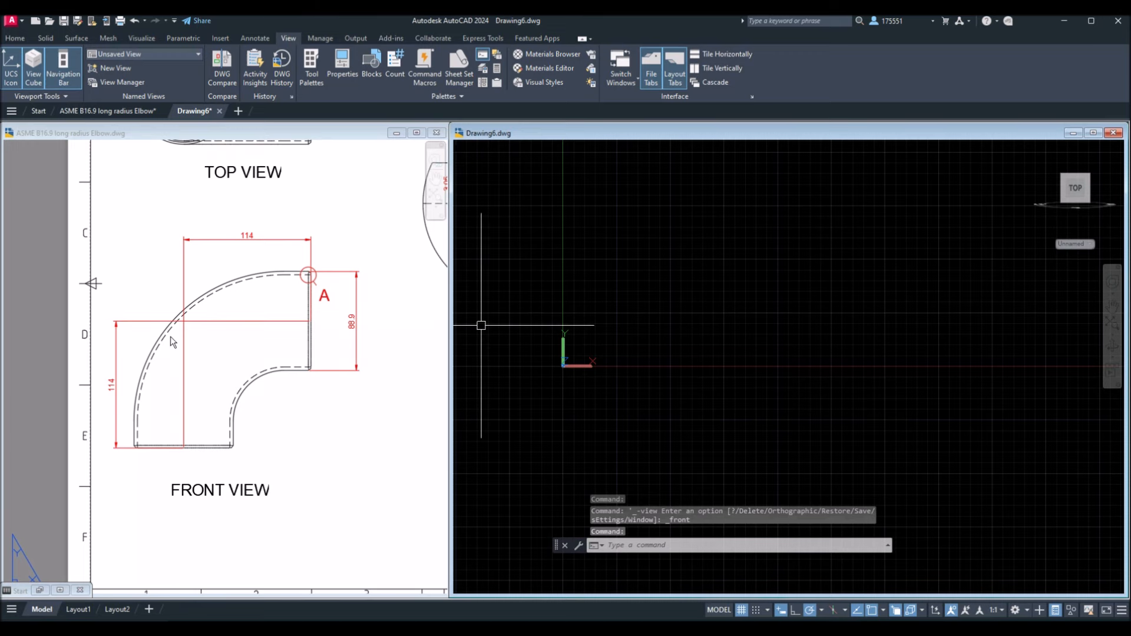
left_click(190, 318)
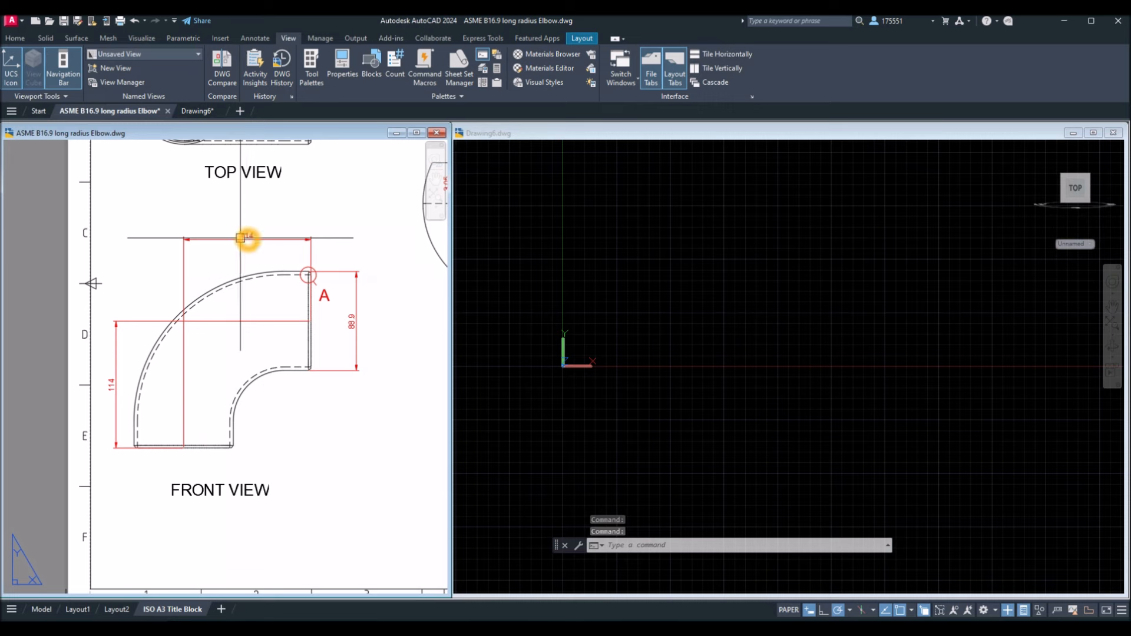
left_click(739, 306)
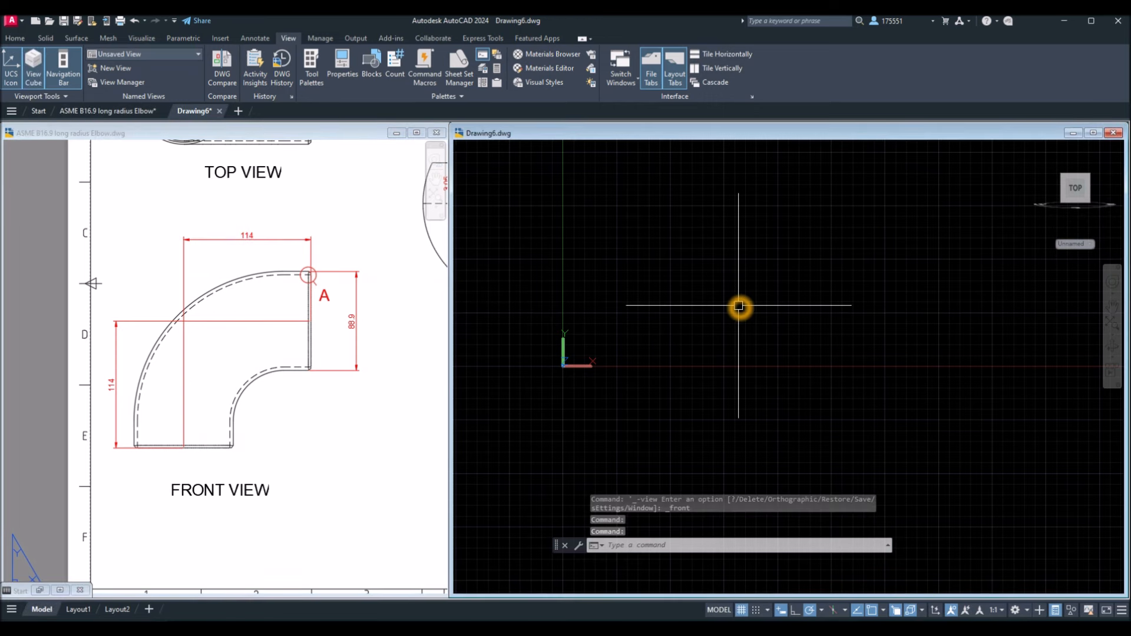
Draw the elbow centerline corner as a 114 line running left and a 114 line straight down, with Ortho mode on
type("l")
key("Return")
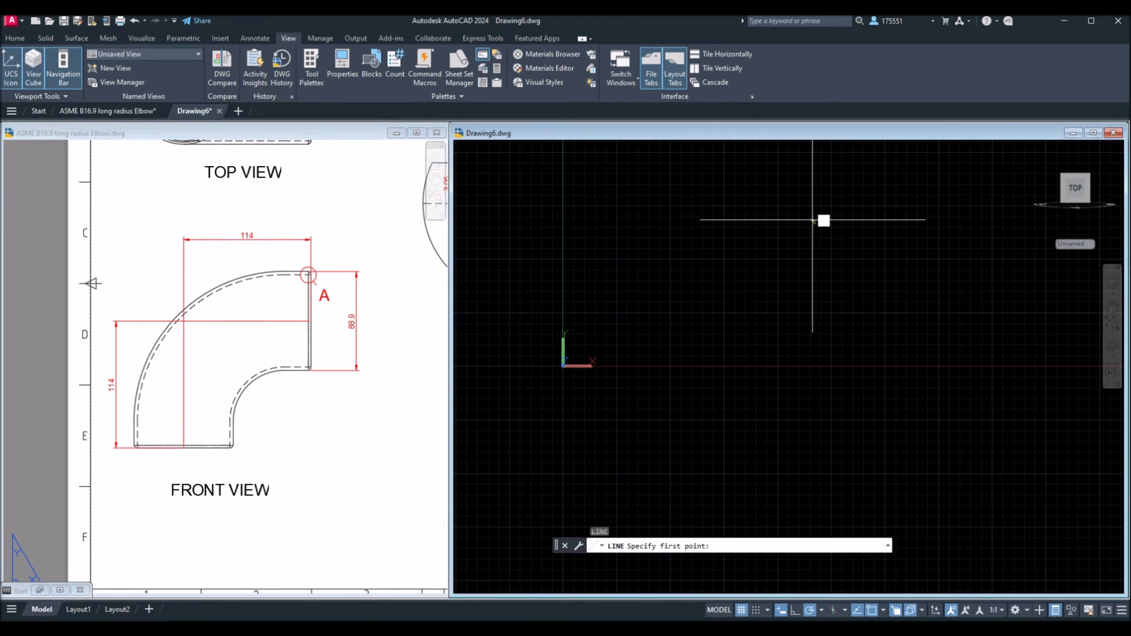
left_click(813, 220)
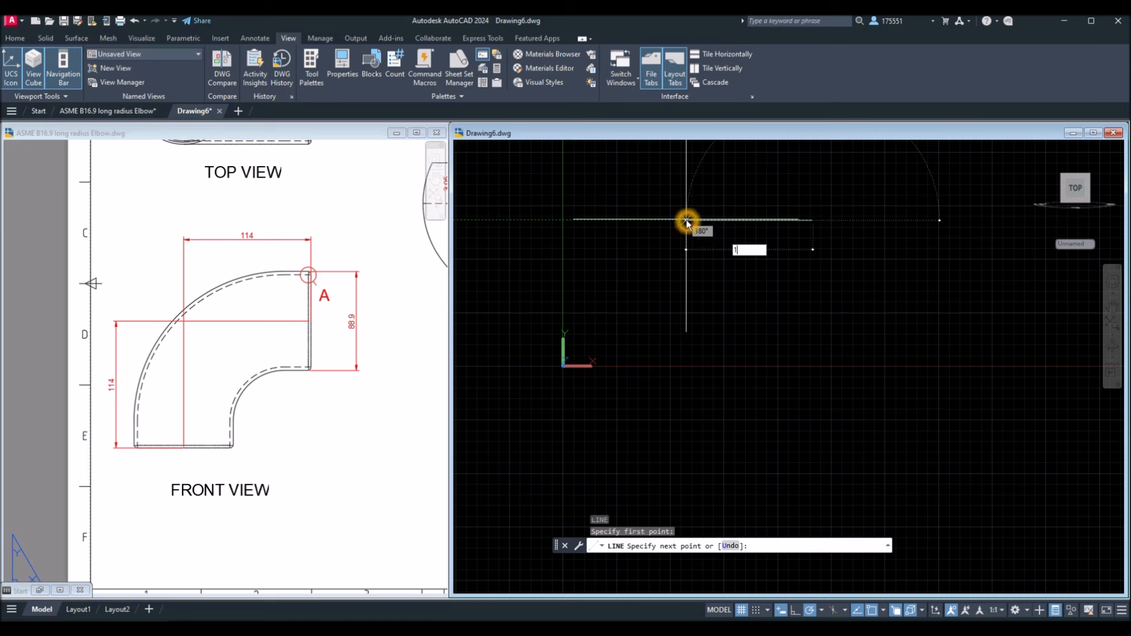
key("Return")
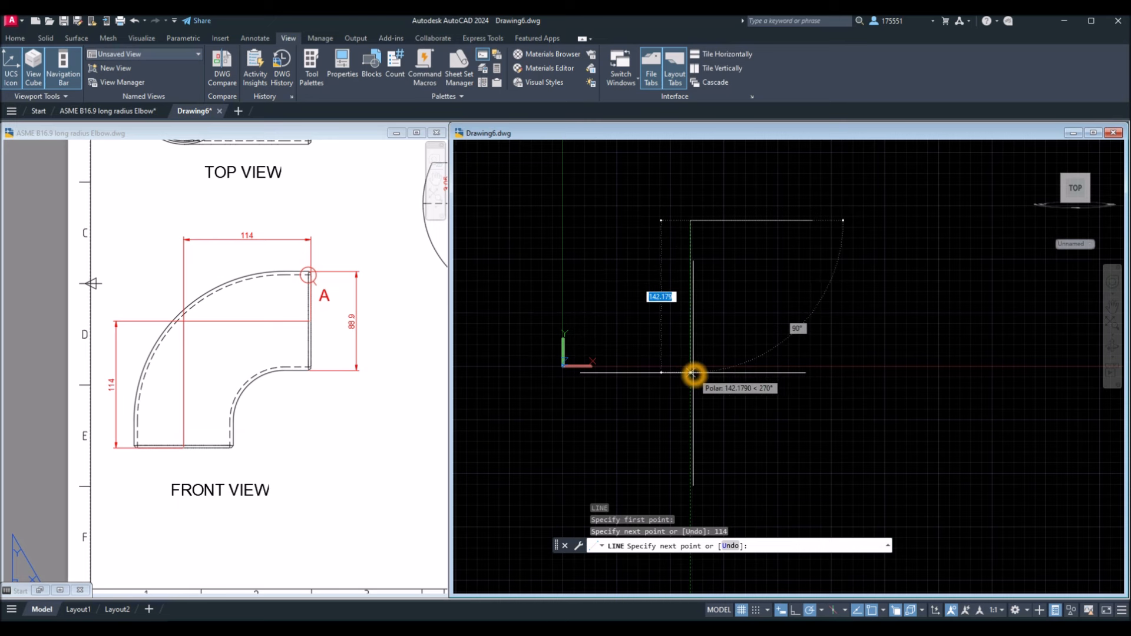
left_click(795, 614)
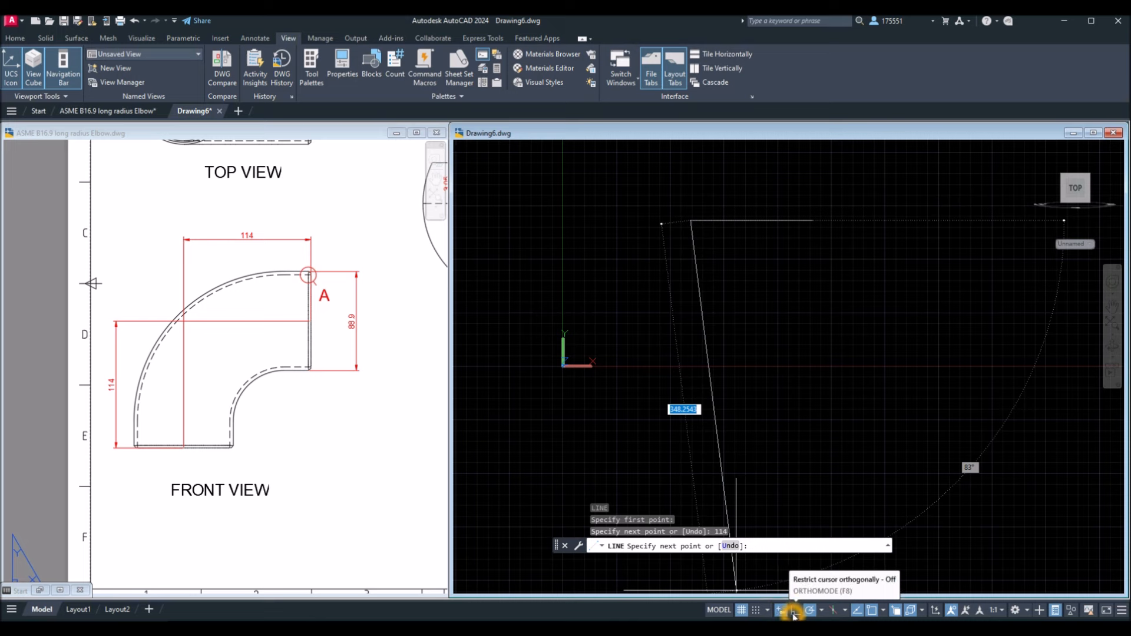
left_click(794, 613)
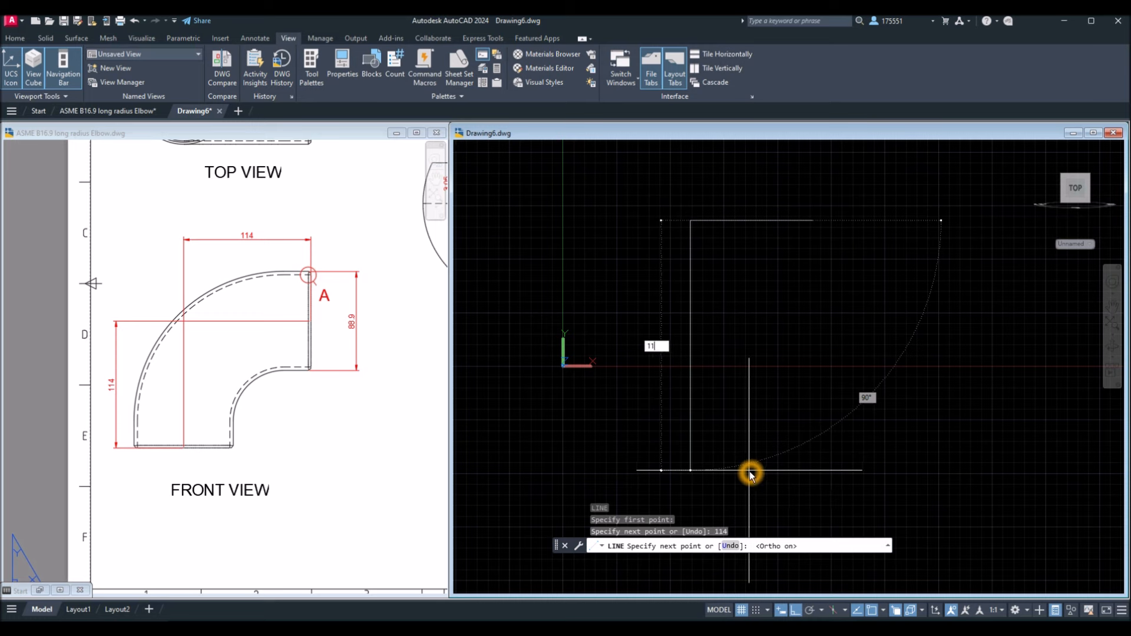
key("Return")
right_click(870, 378)
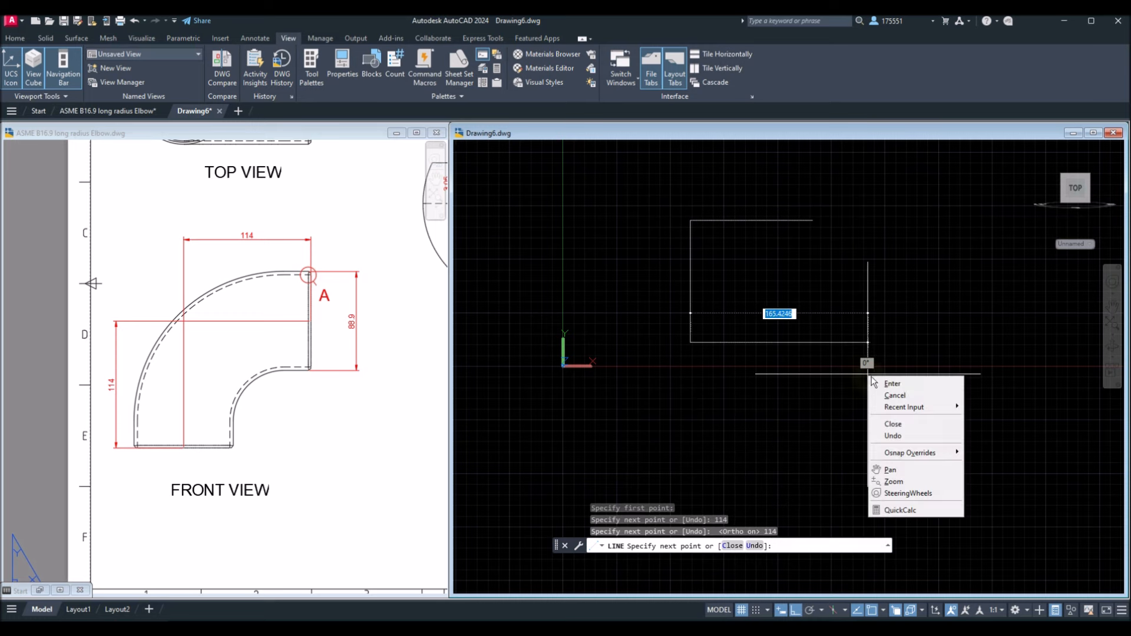
left_click(888, 384)
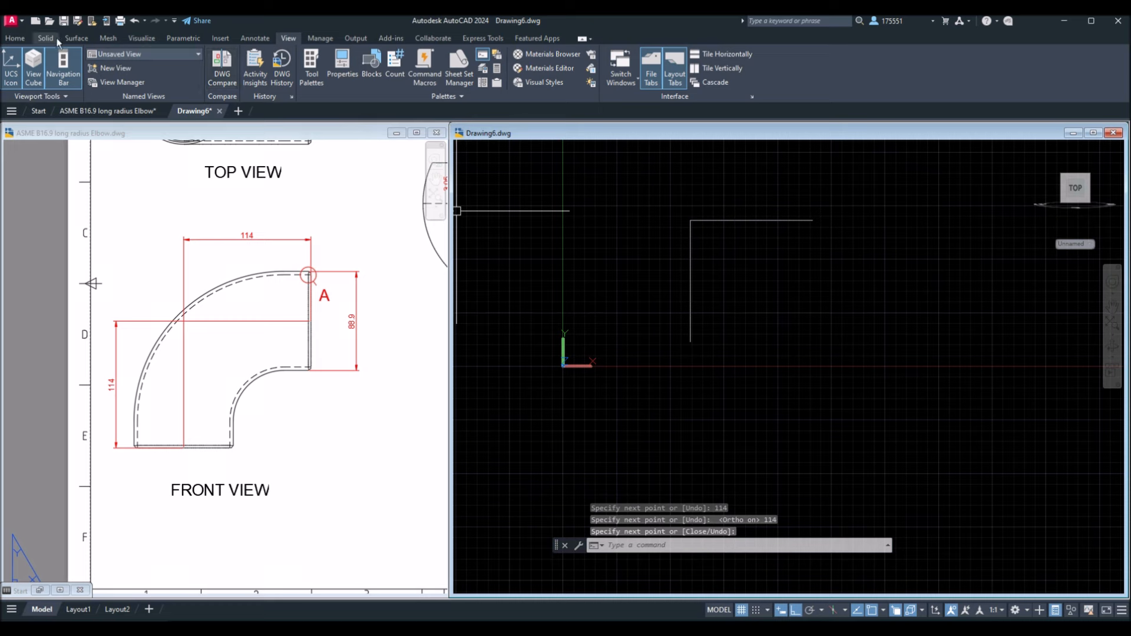
Fillet the corner between the horizontal and vertical lines with a radius of 90
left_click(16, 38)
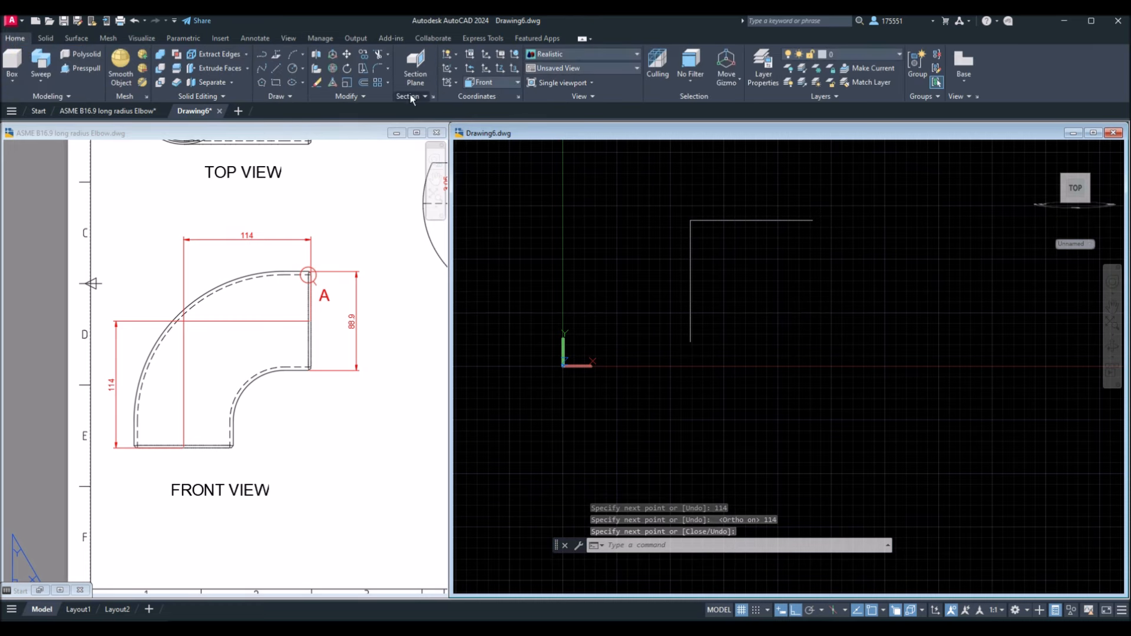
left_click(378, 69)
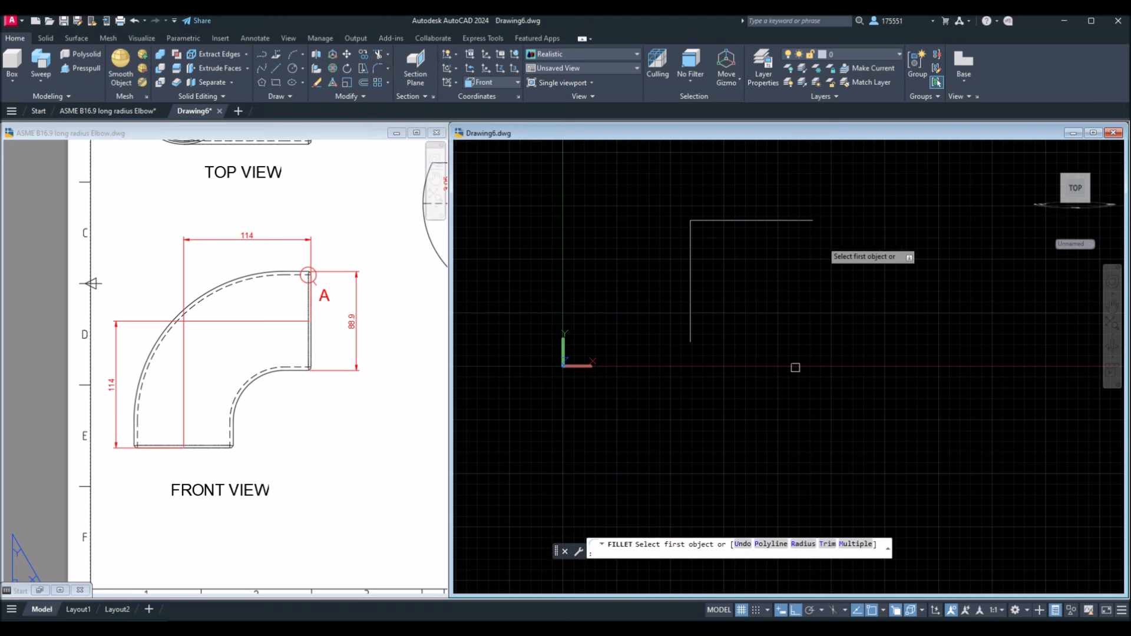
left_click(805, 545)
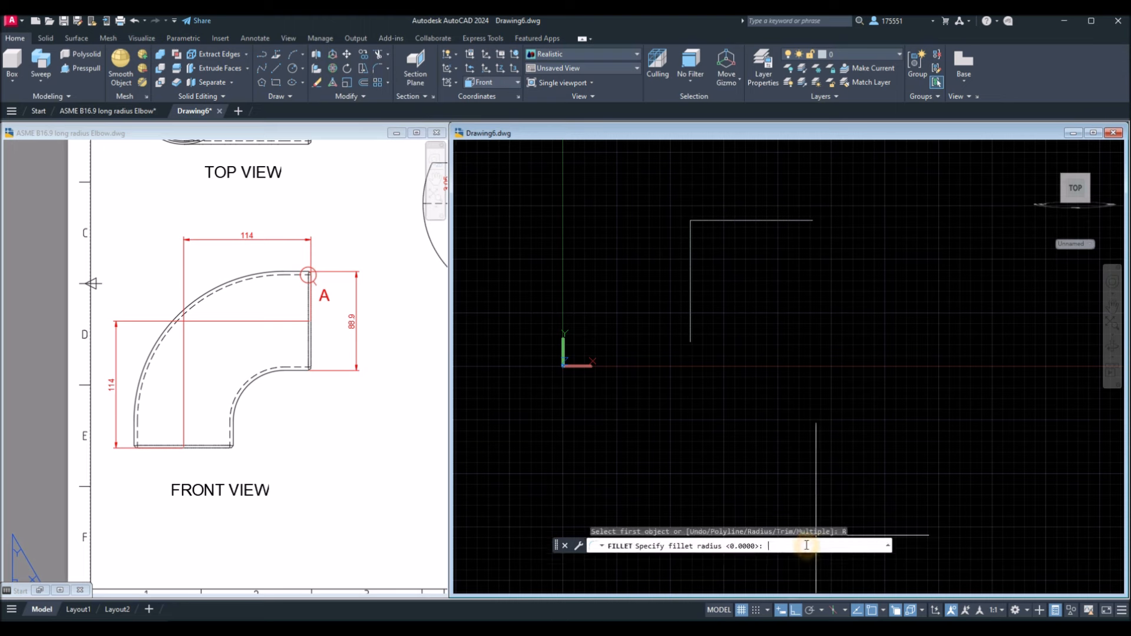
type("90")
key("Return")
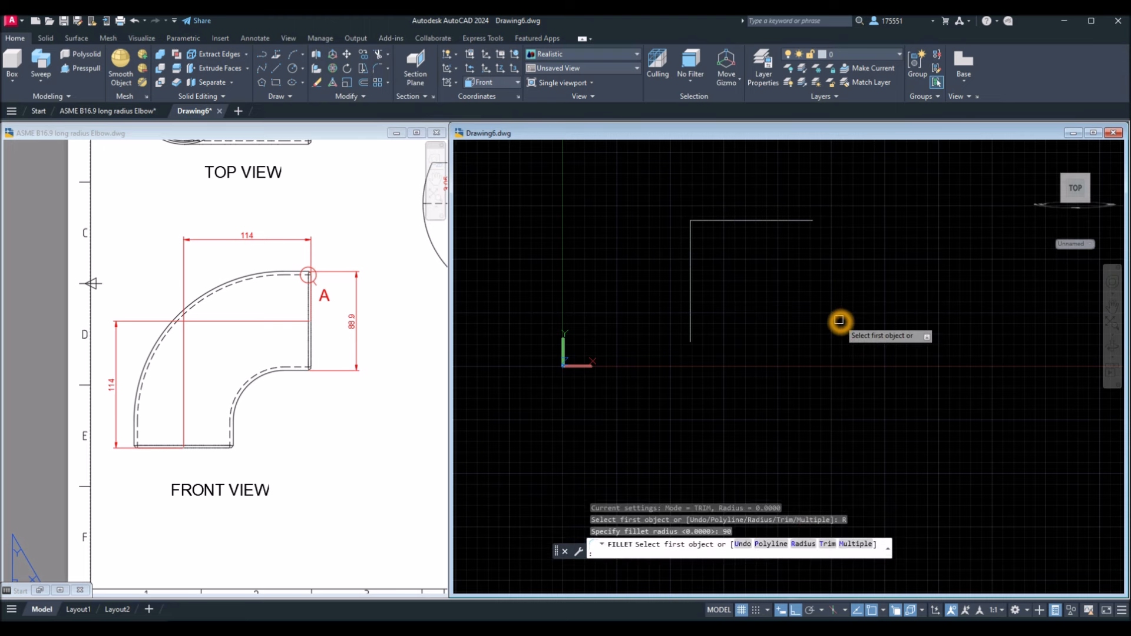
left_click(691, 252)
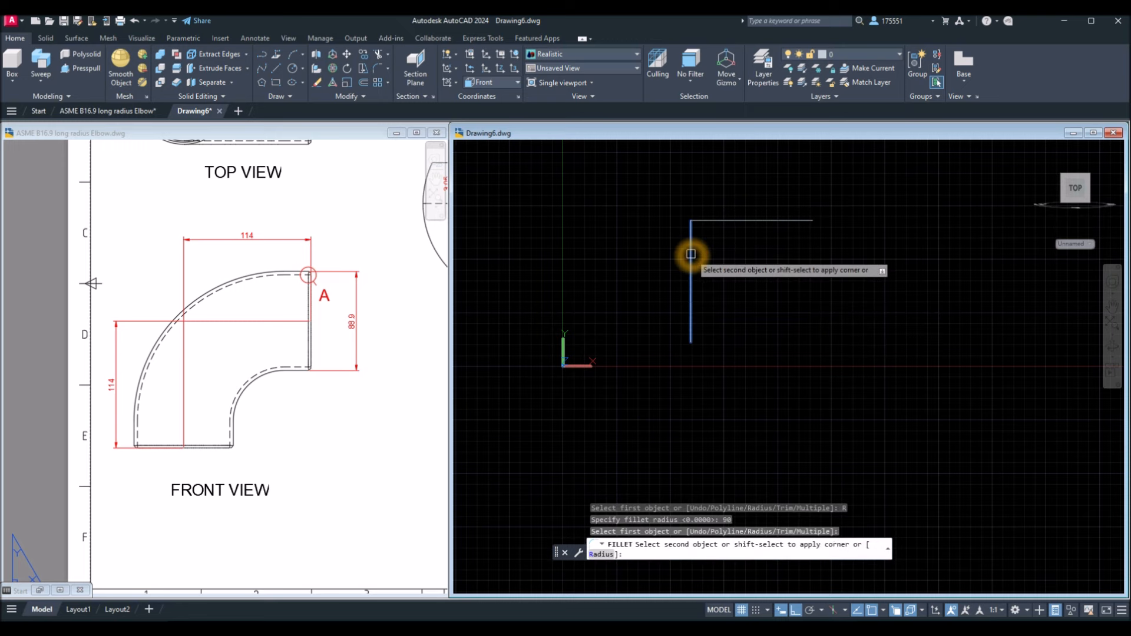
left_click(724, 224)
middle_click_drag(783, 234, 765, 260)
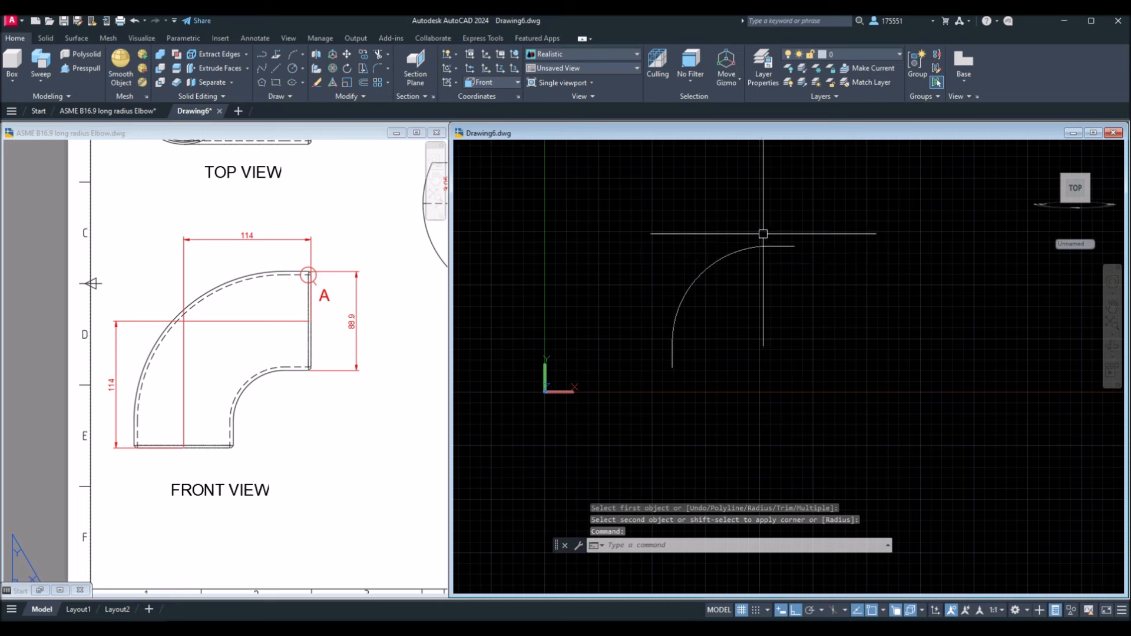
left_click(780, 247)
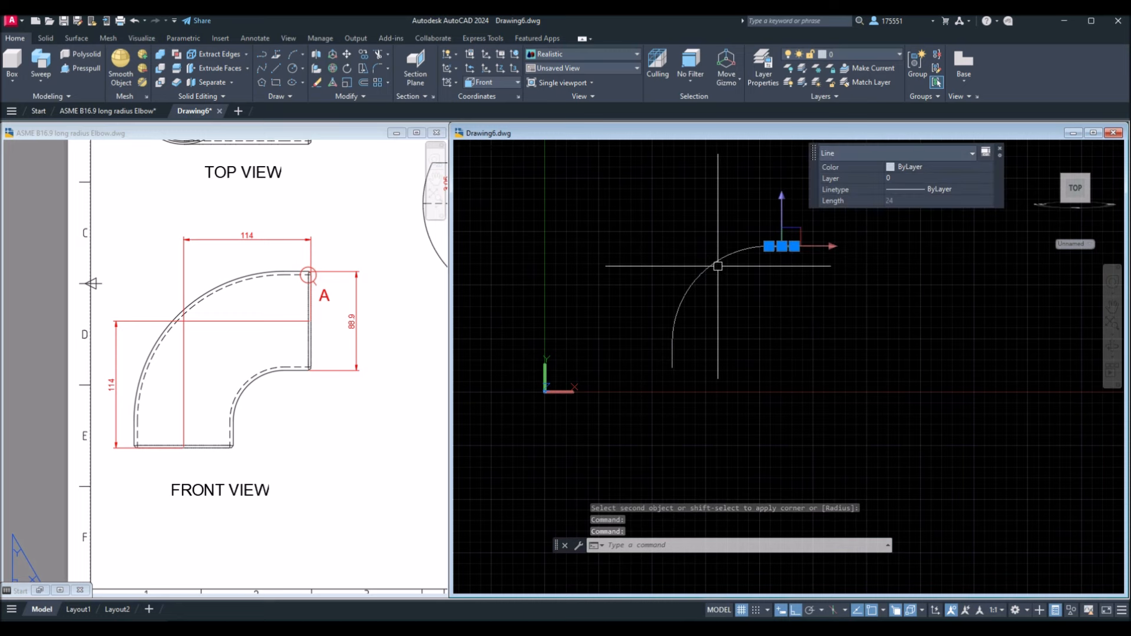
key("Escape")
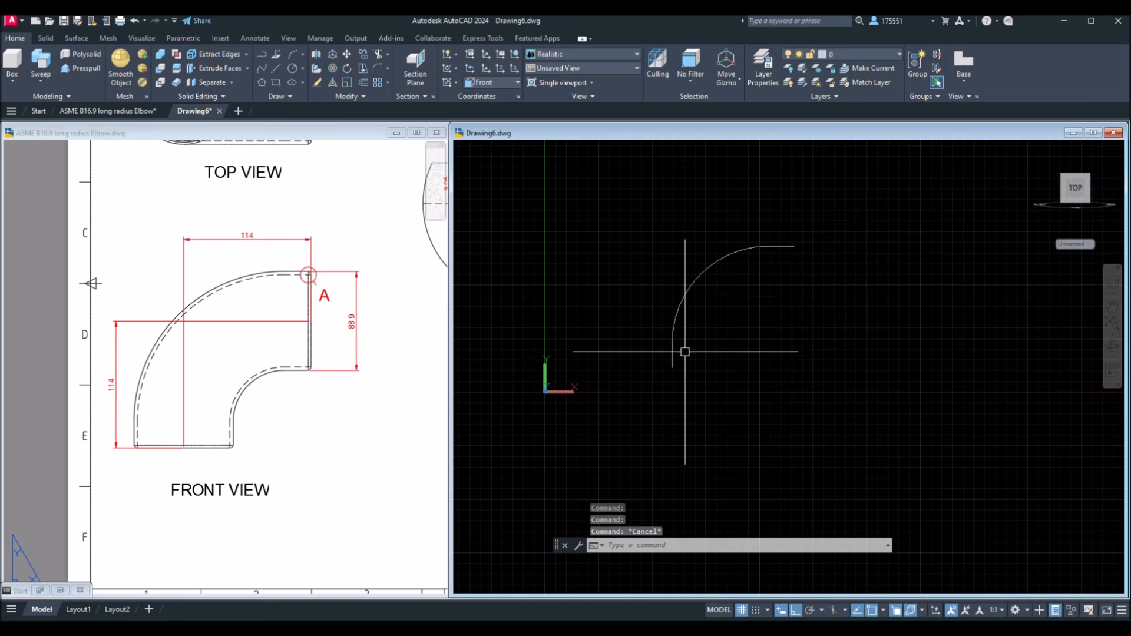
key("Escape")
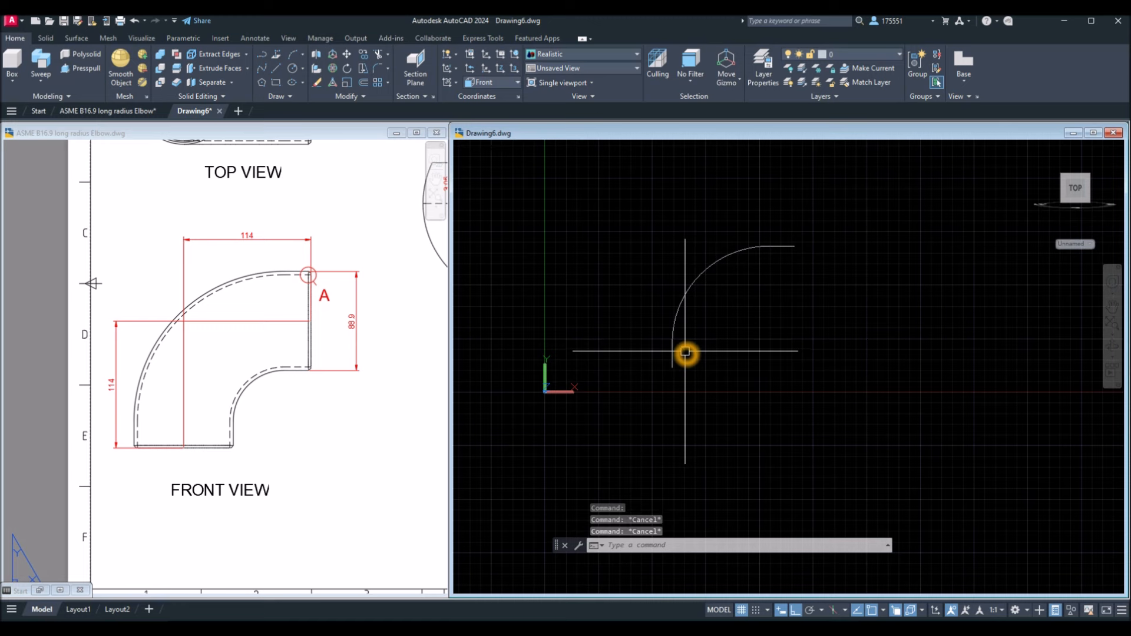
Join the two lines and the fillet arc into a single polyline
type("j")
key("Return")
left_click(855, 387)
left_click(602, 230)
key("Return")
left_click(737, 247)
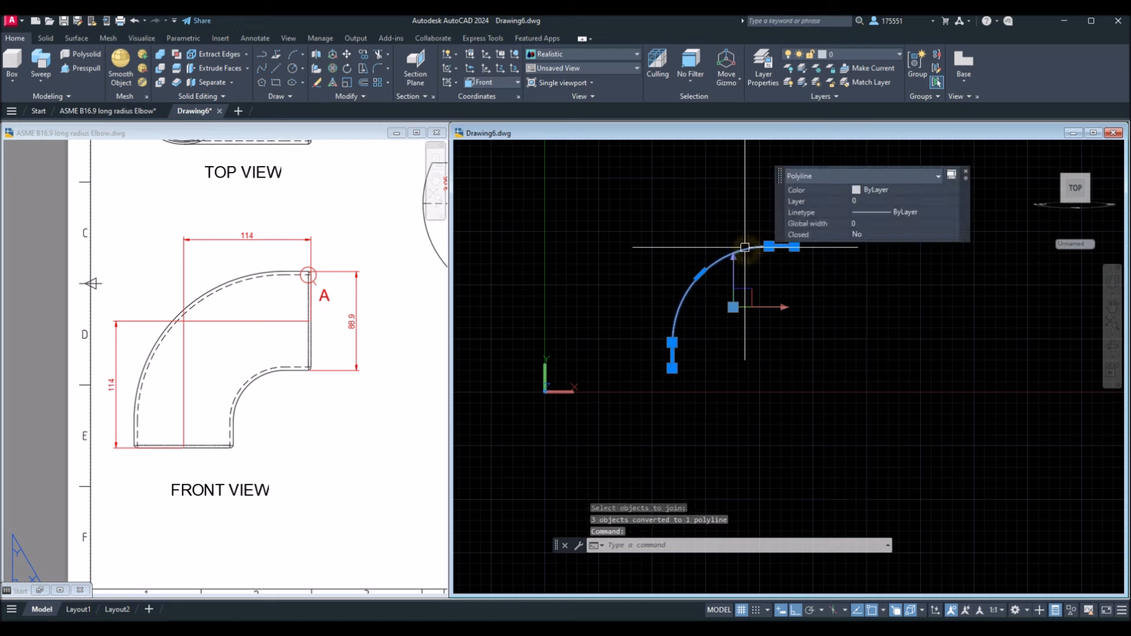
key("Escape")
Draw a circle of diameter 88.9 centered on the free end of the path's horizontal segment
middle_click_drag(702, 246, 670, 255)
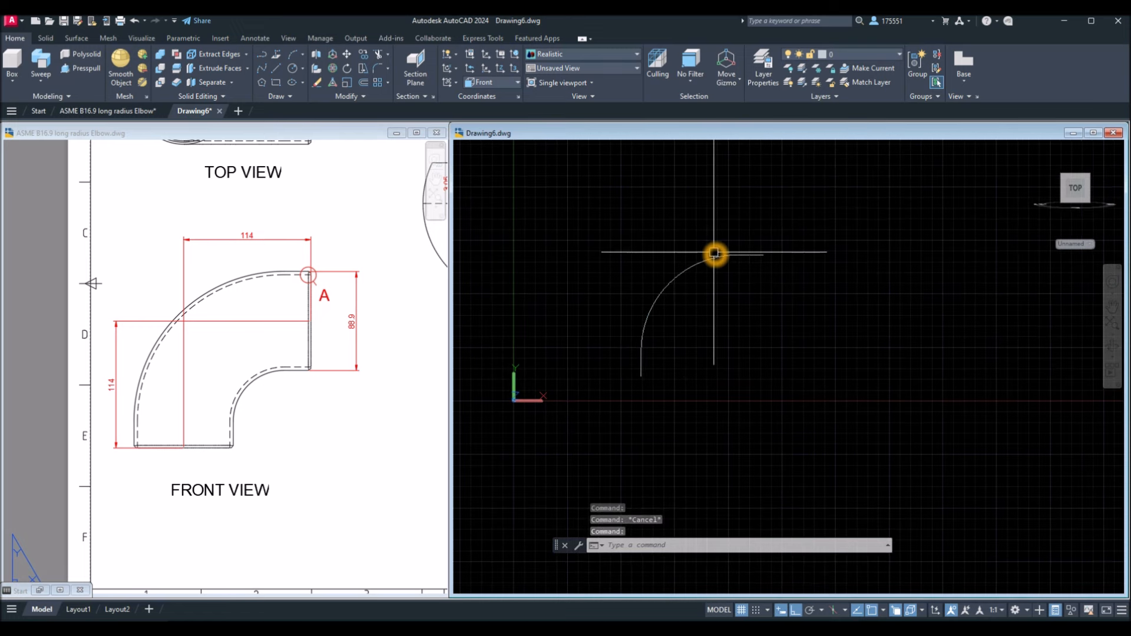
type("c")
key("Return")
left_click(763, 255)
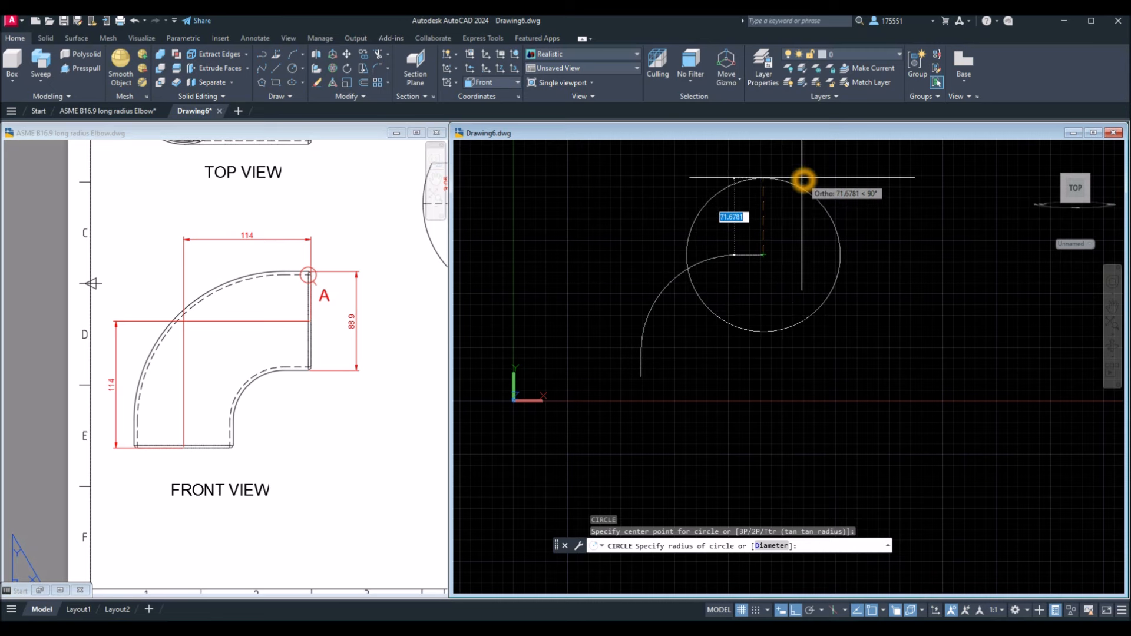
type("d")
key("Return")
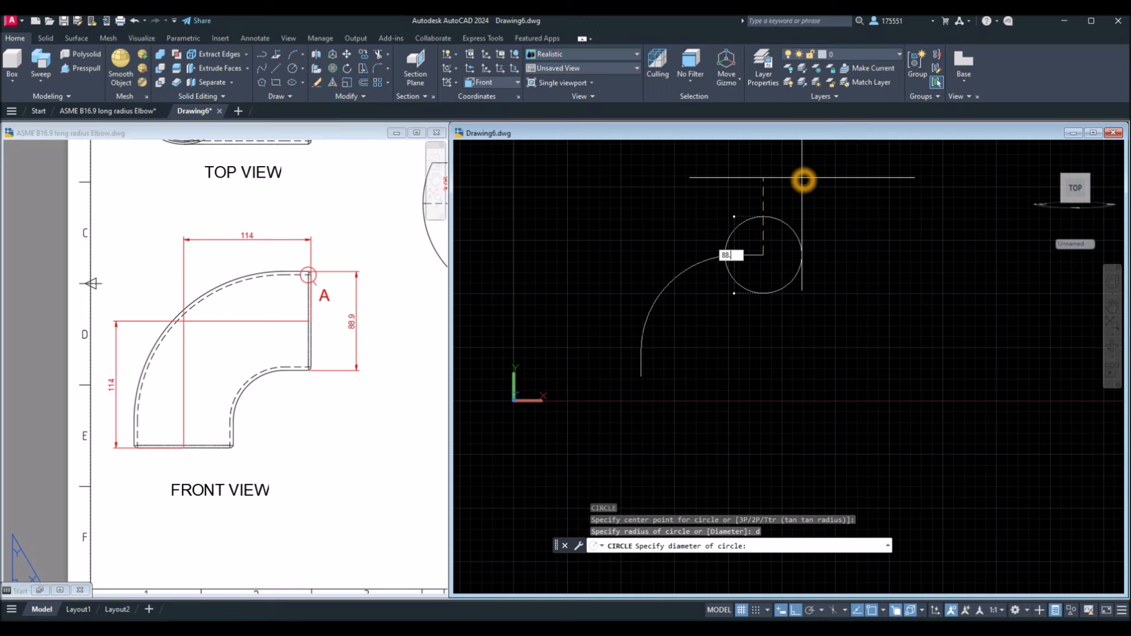
key("Return")
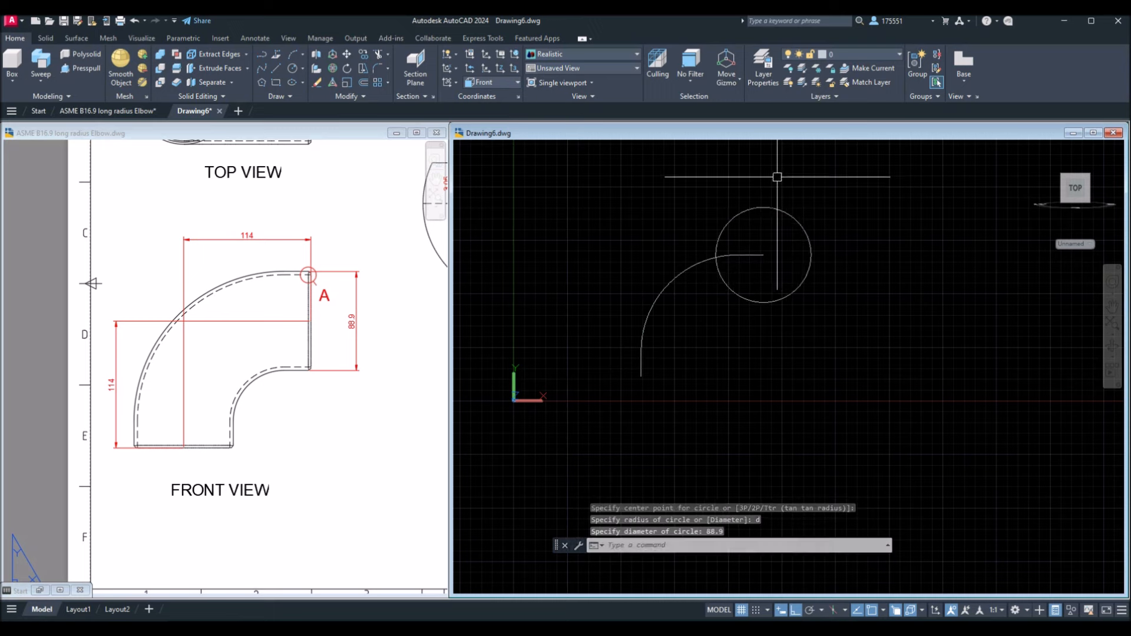
Sweep the circle along the joined polyline to form the solid elbow, and turn the grid off
left_click(42, 80)
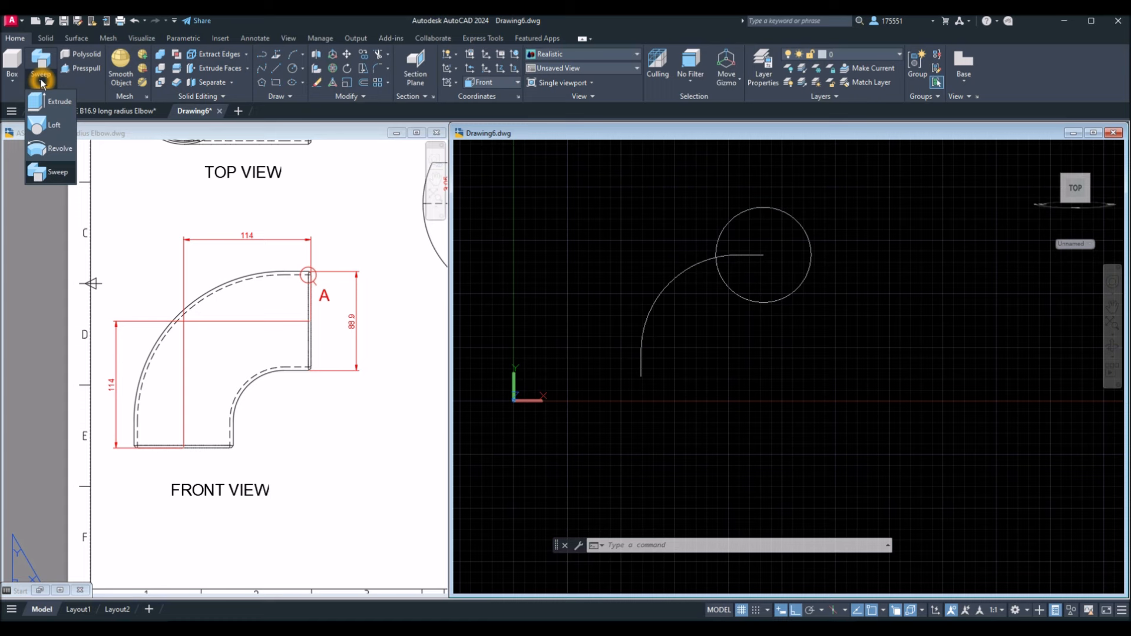
left_click(65, 170)
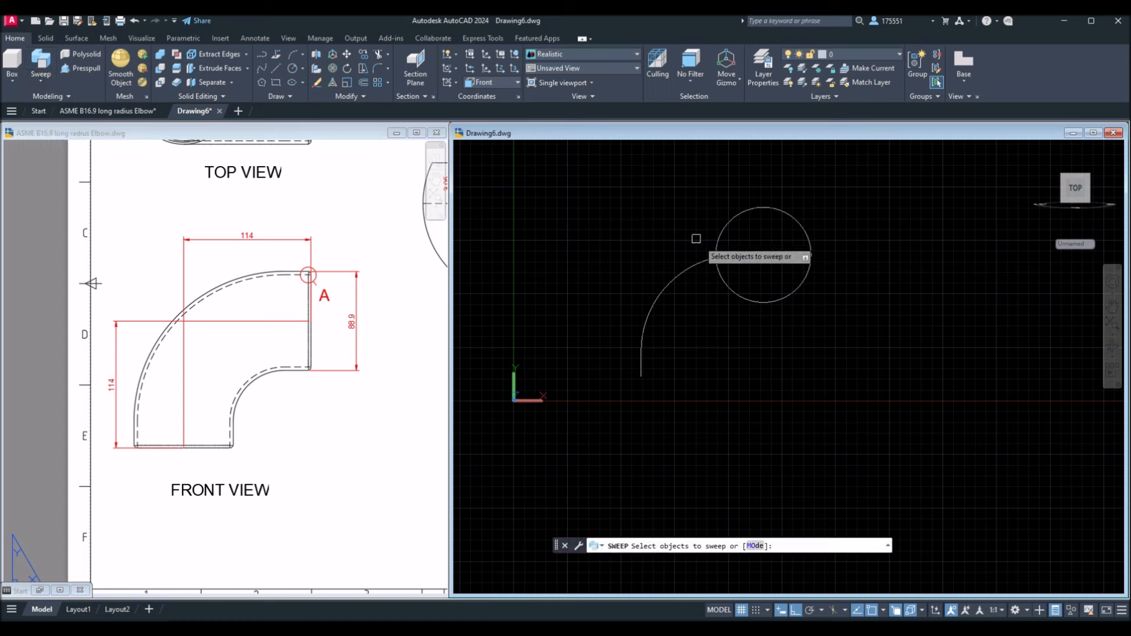
left_click(719, 231)
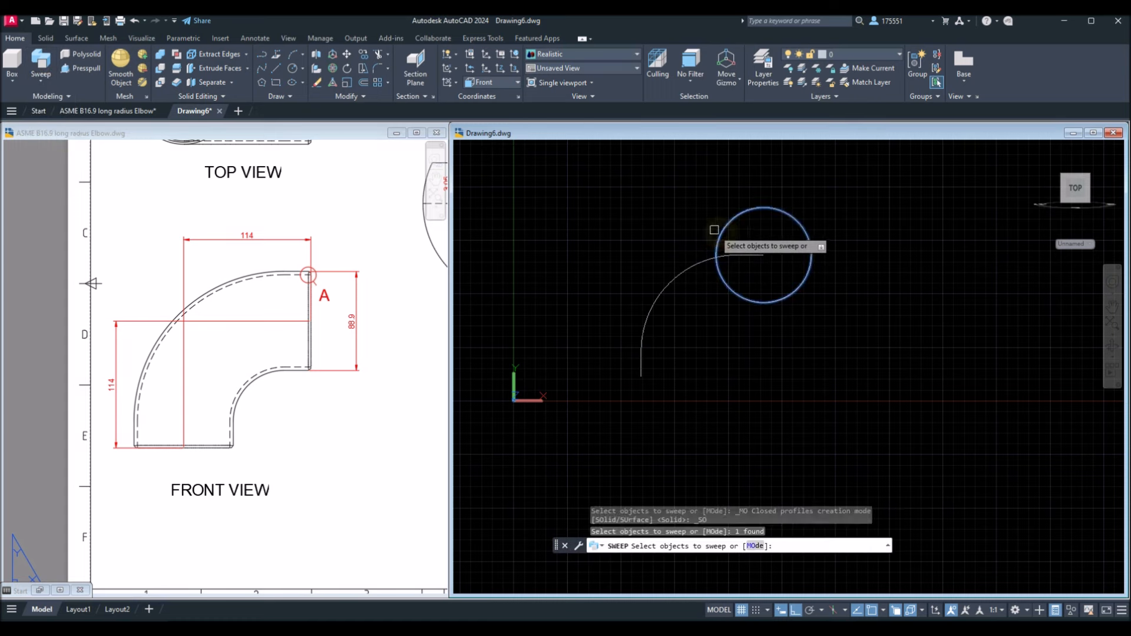
right_click(675, 221)
left_click(687, 226)
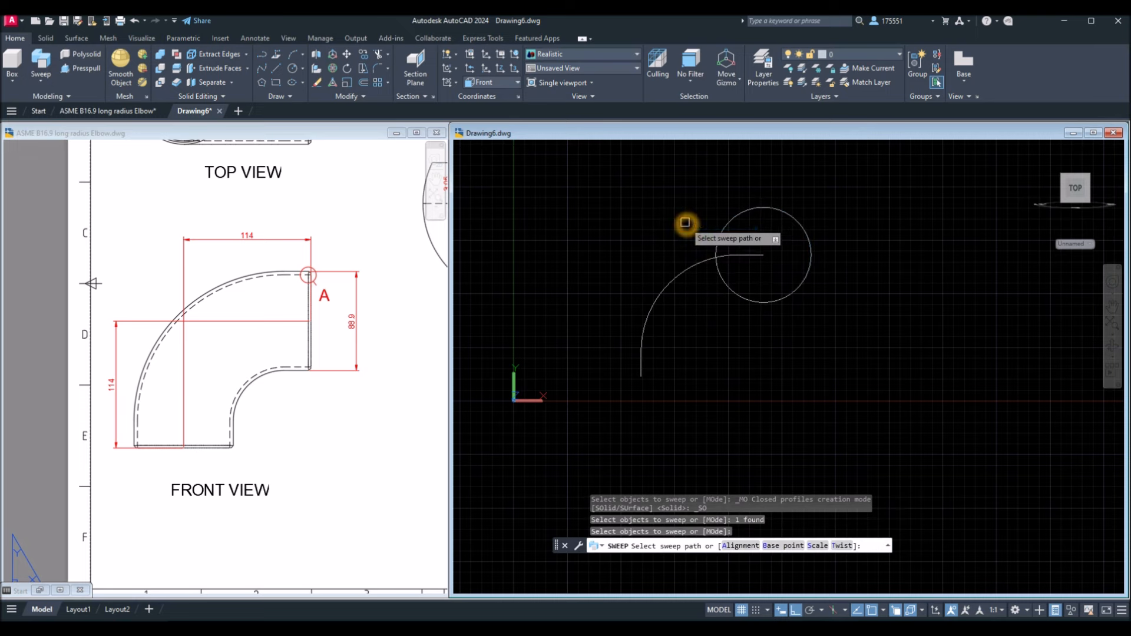
left_click(697, 267)
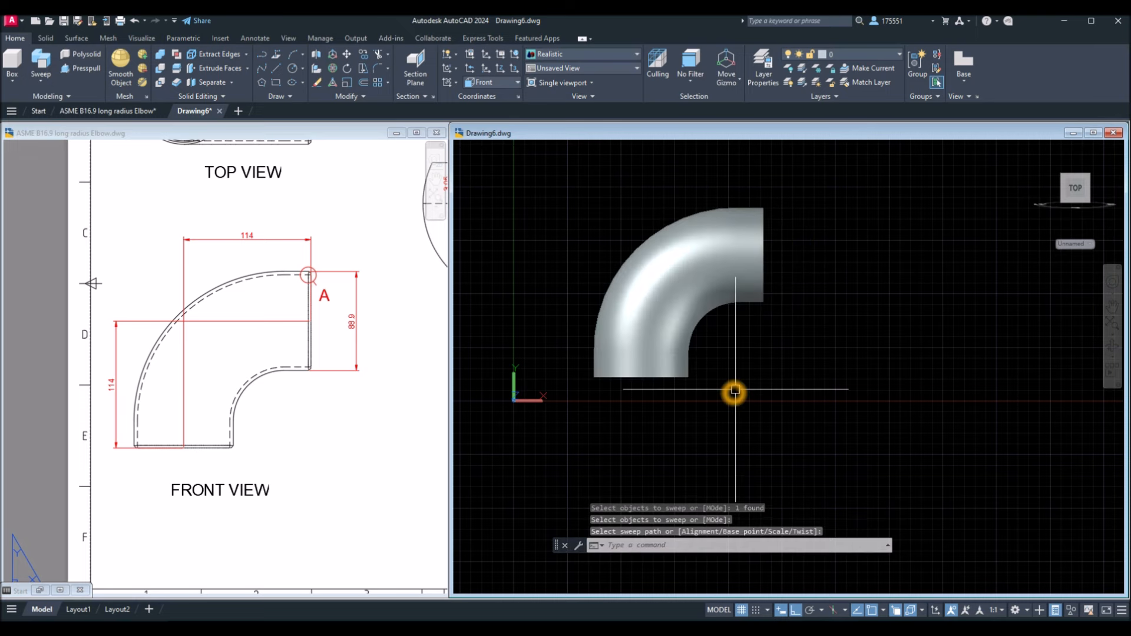
left_click(744, 612)
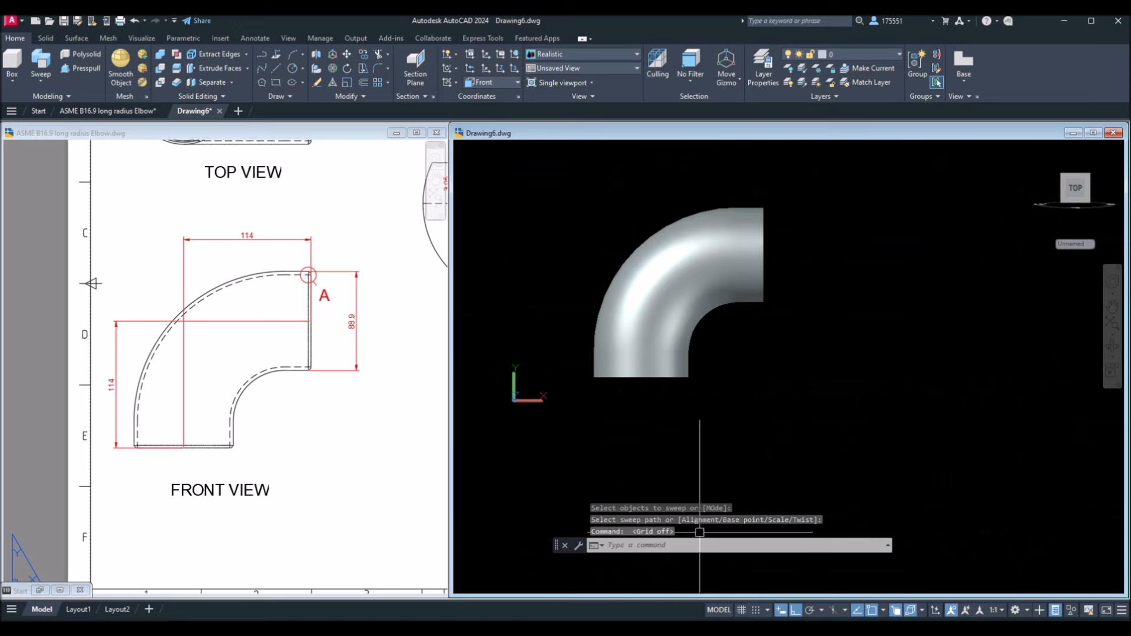
Examine enlarged detail A in the reference drawing for the wall thickness and end bevel dimensions
left_click(352, 405)
mouse_move(352, 399)
middle_mouse_down()
mouse_move(175, 518)
mouse_move(139, 528)
middle_mouse_up()
left_click(241, 306)
key("Escape")
scroll(234, 317, "up", 2)
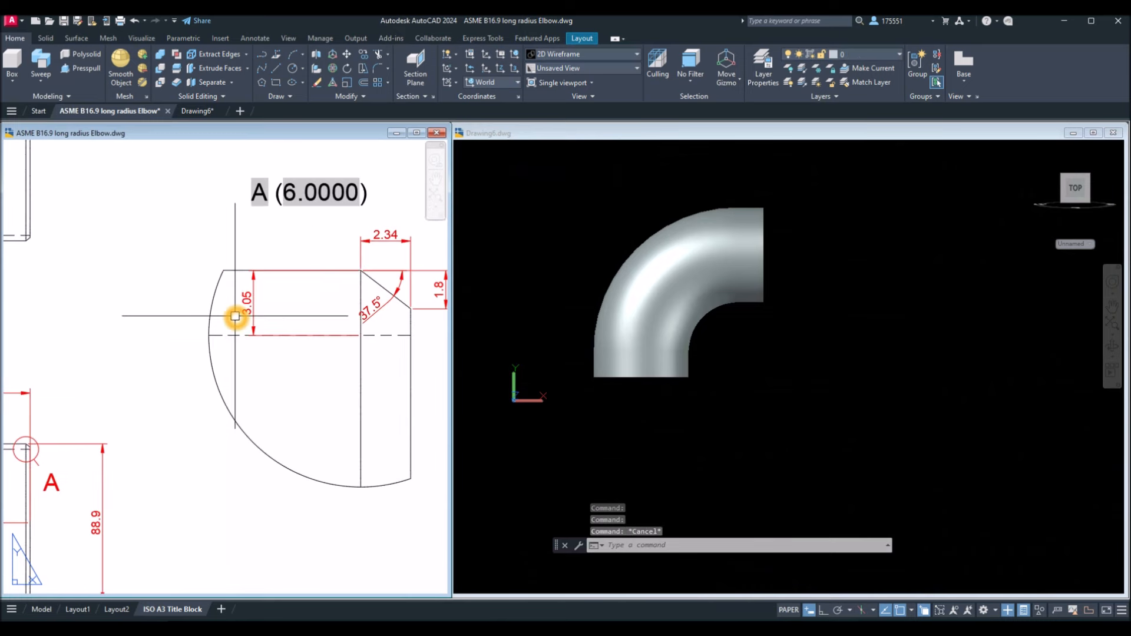
scroll(236, 317, "down", 2)
Start shelling the solid elbow in the 3D drawing and select the end face of its horizontal leg for removal
left_click(777, 331)
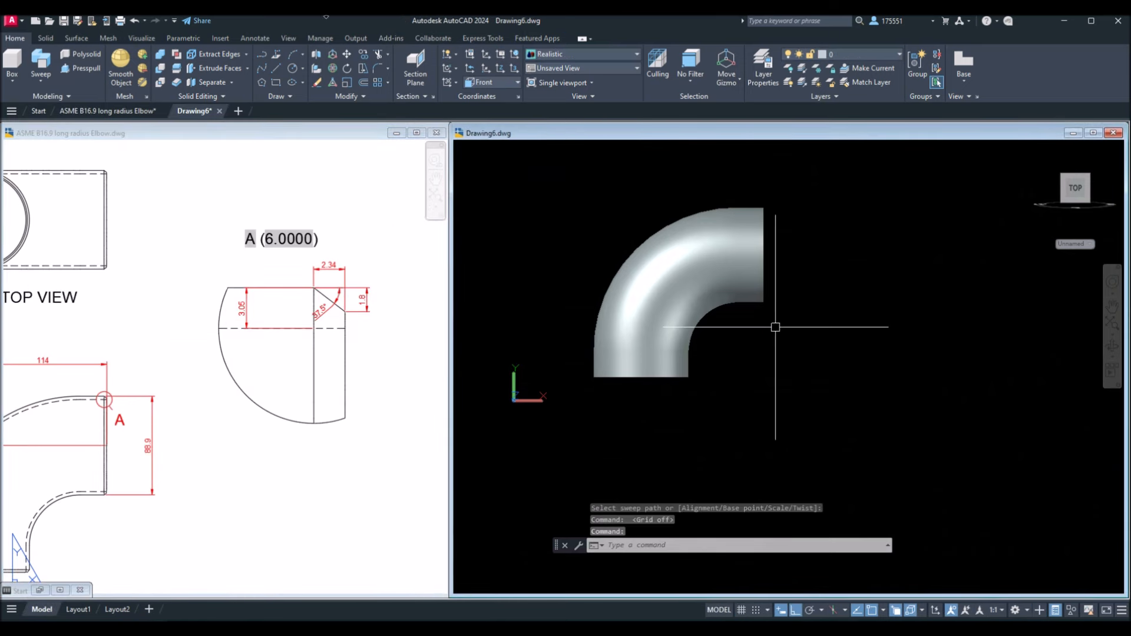
left_click(46, 39)
left_click(517, 65)
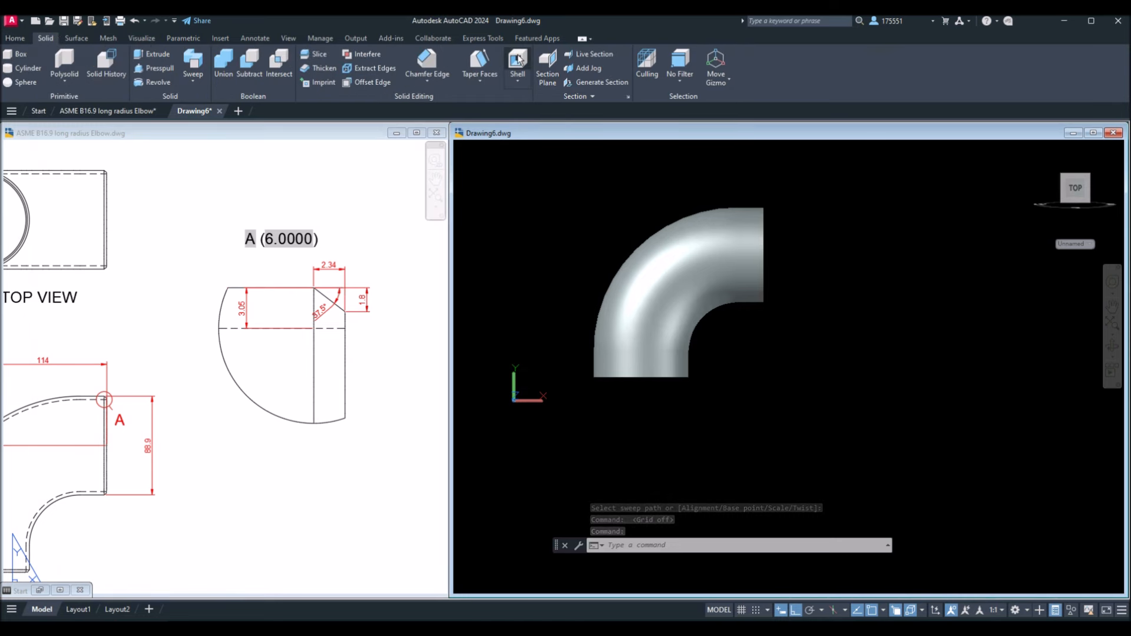
left_click(720, 270)
left_click(812, 260)
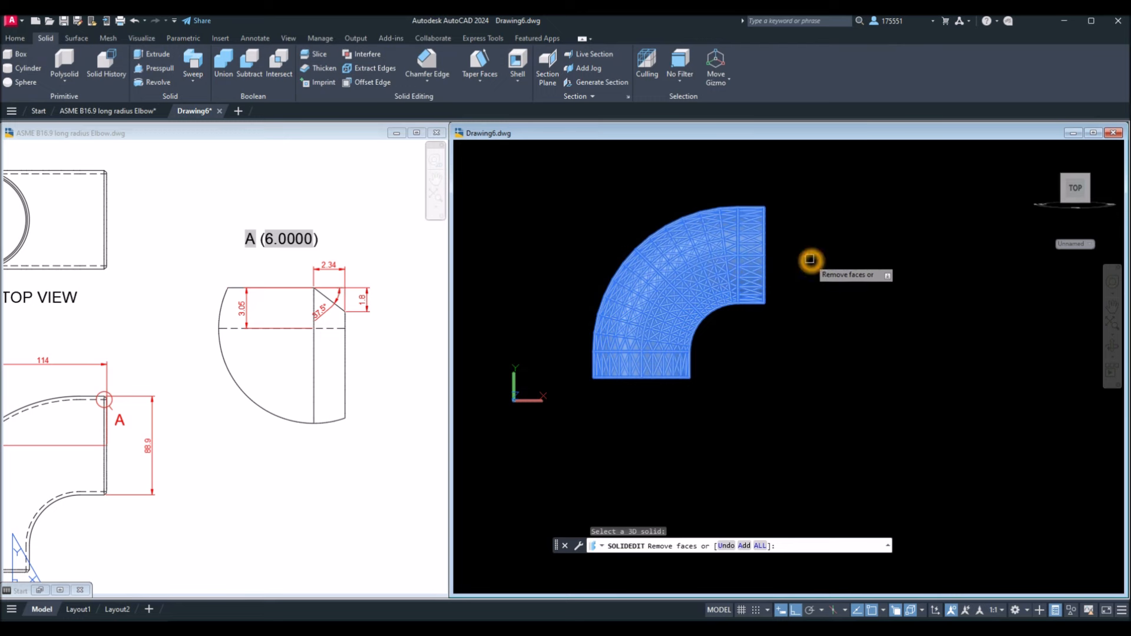
middle_click_drag(810, 259, 762, 279, "shift")
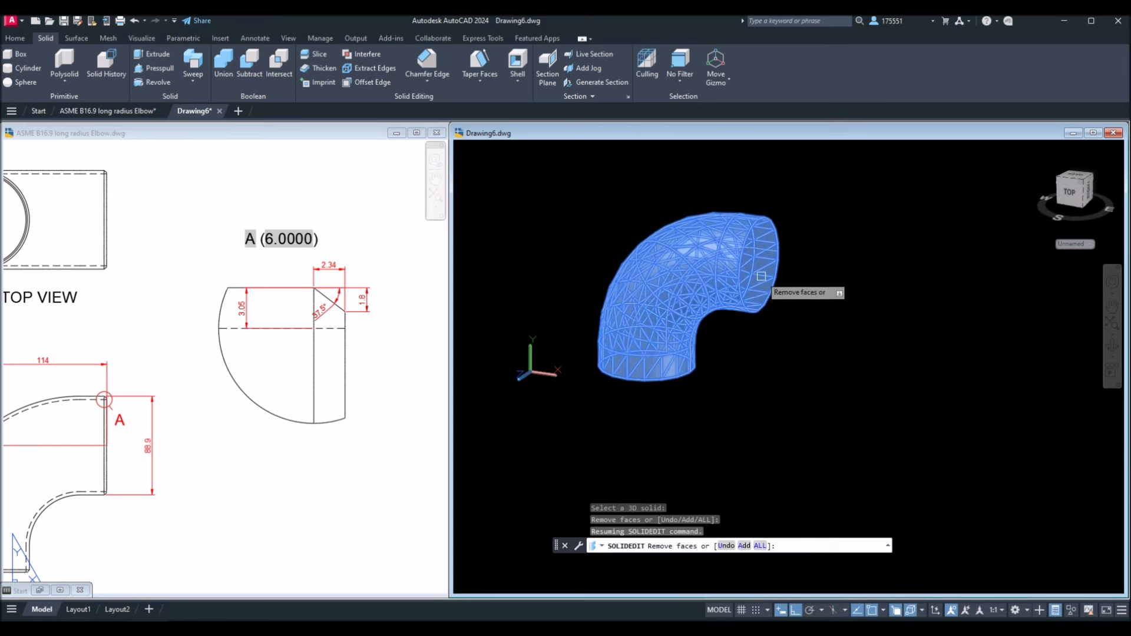
scroll(762, 277, "up", 5)
scroll(761, 277, "up", 3)
middle_click_drag(762, 277, 786, 337)
scroll(786, 337, "down", 2)
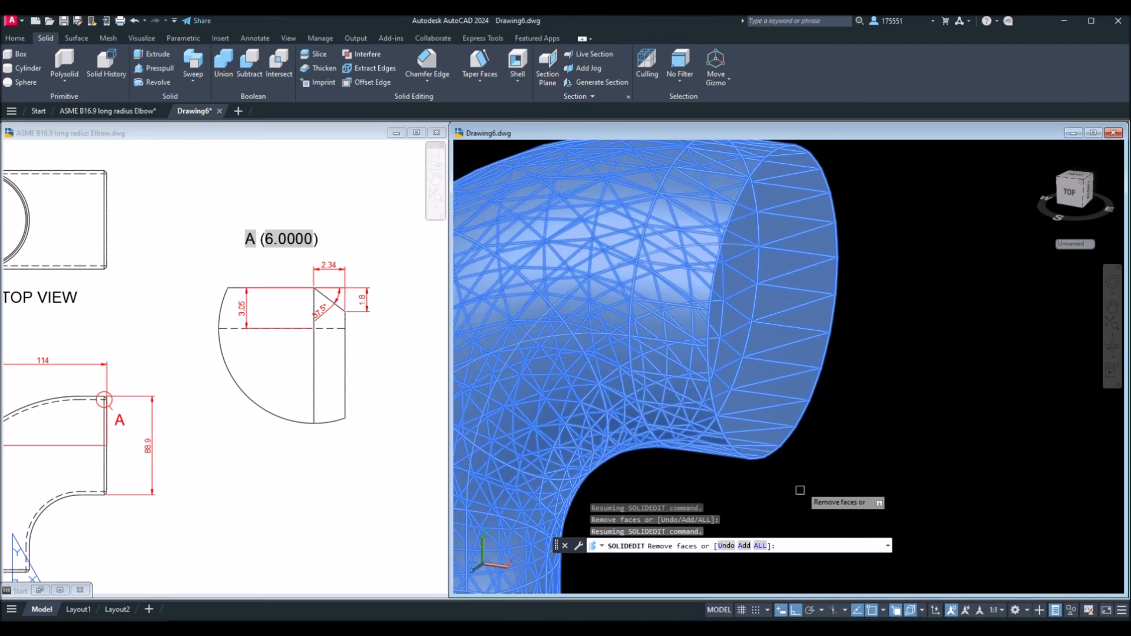
left_click(727, 546)
left_click(798, 329)
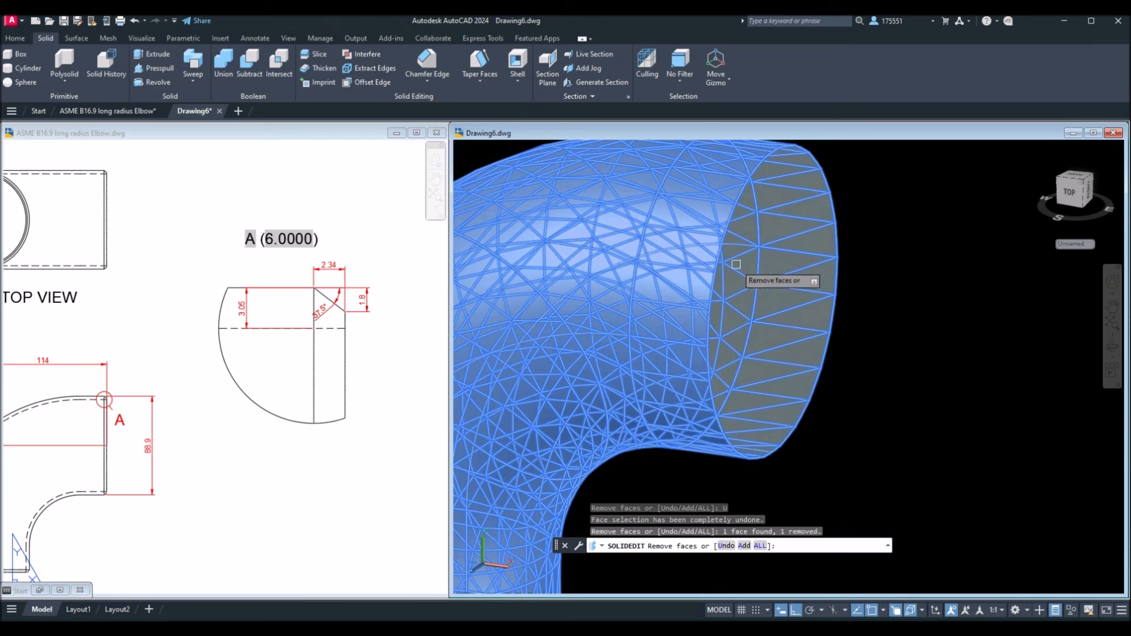
Add the end face of the elbow's vertical leg to the removed faces and finish the face selection
scroll(772, 286, "down", 8)
middle_click_drag(773, 287, 862, 225, "shift")
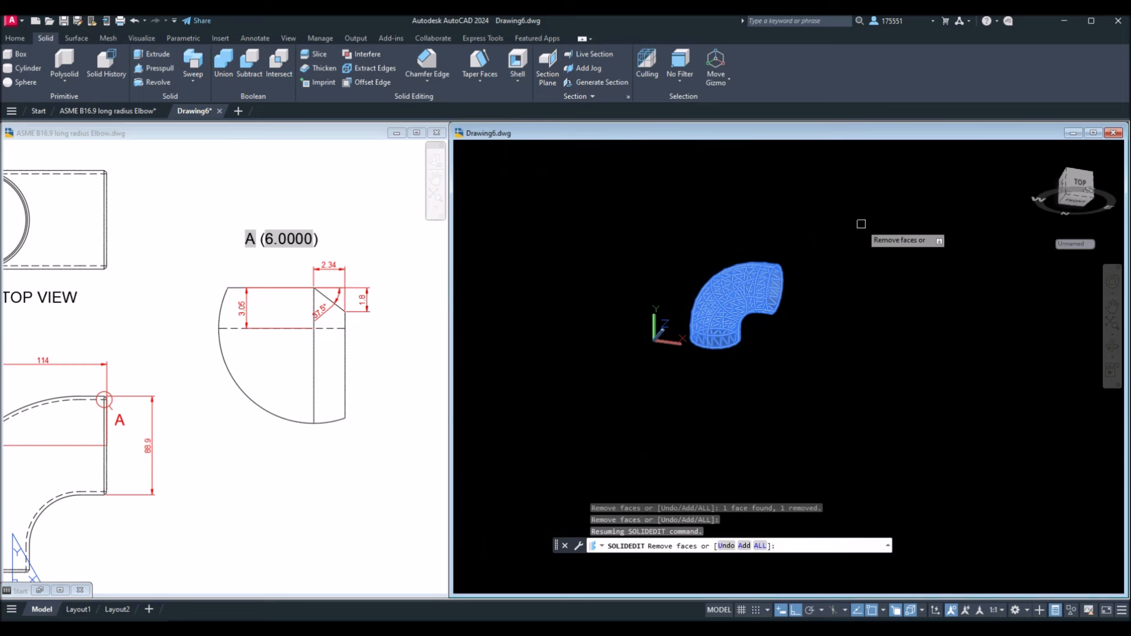
scroll(716, 357, "up", 5)
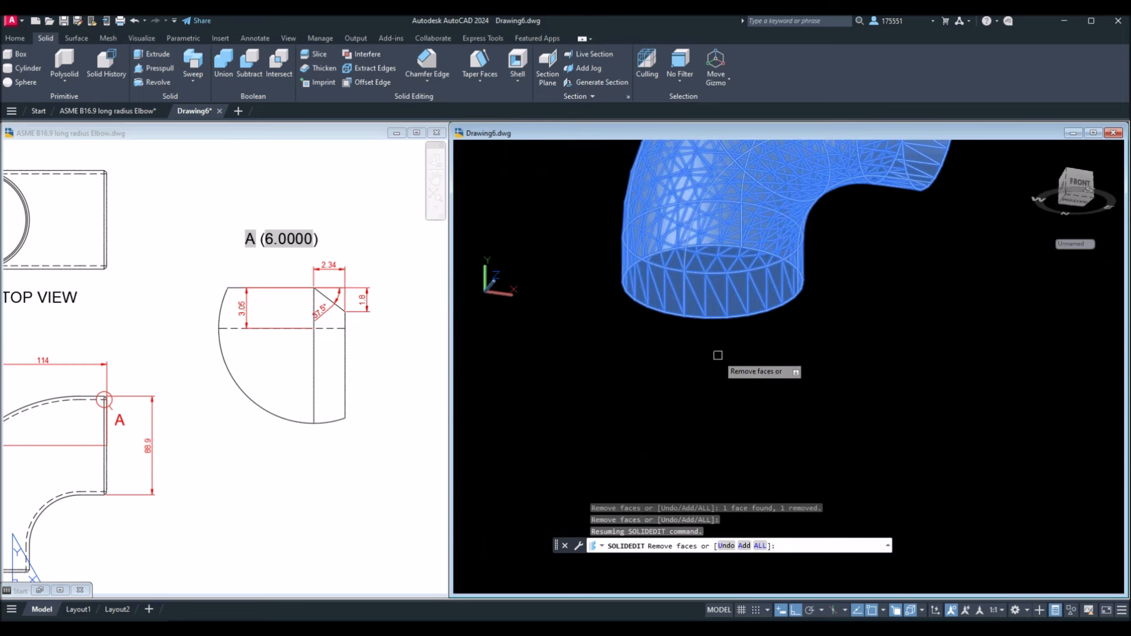
scroll(726, 324, "up", 6)
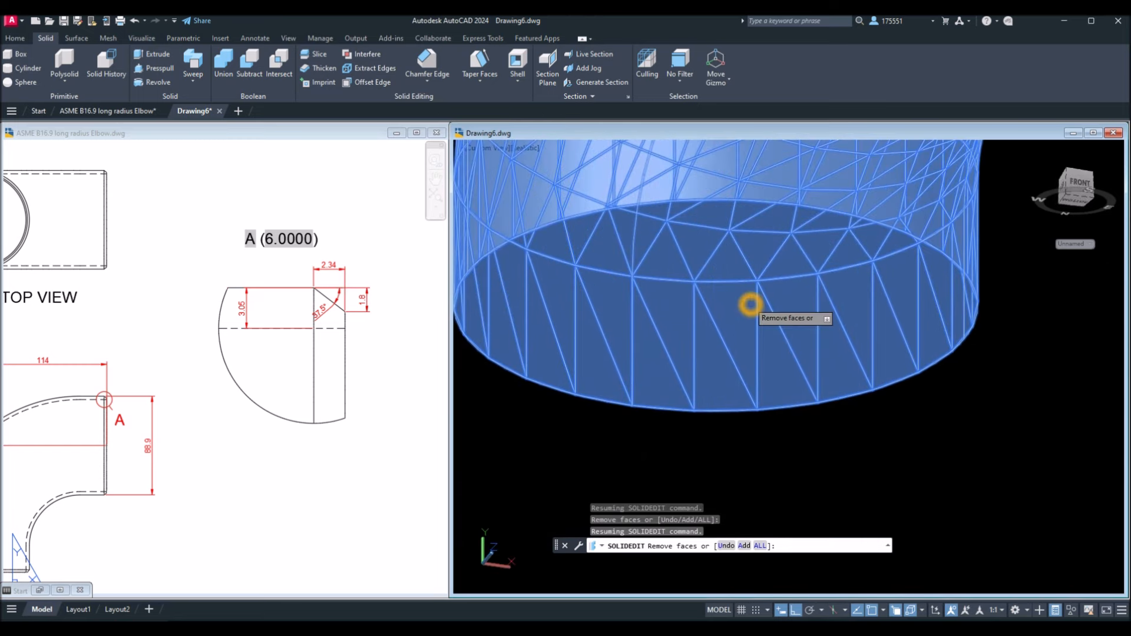
left_click(748, 302)
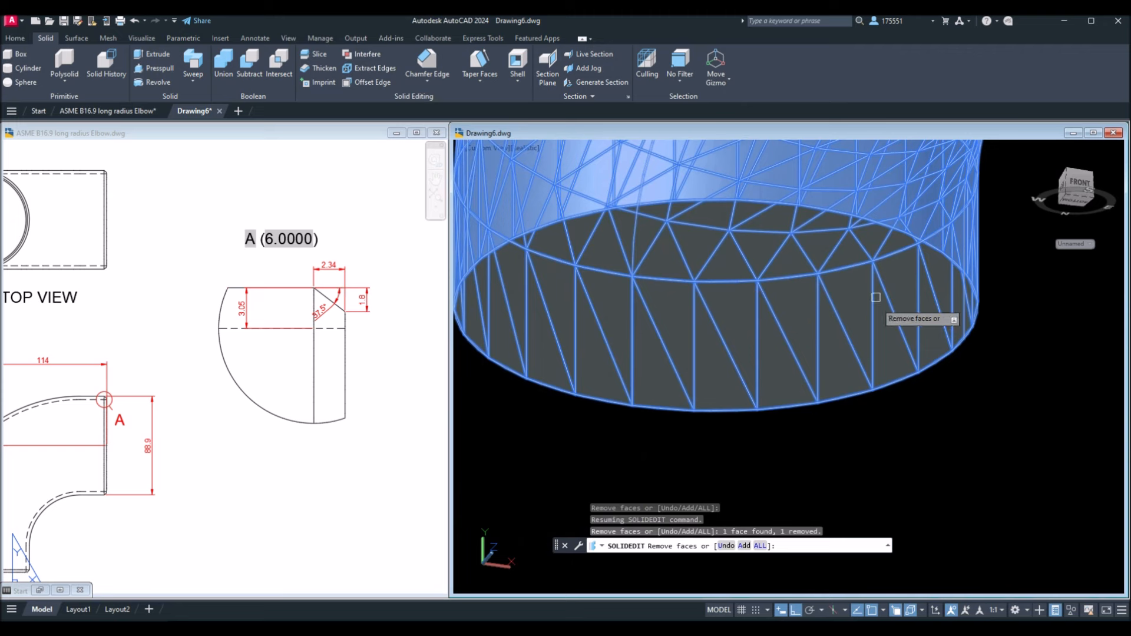
left_click(746, 255)
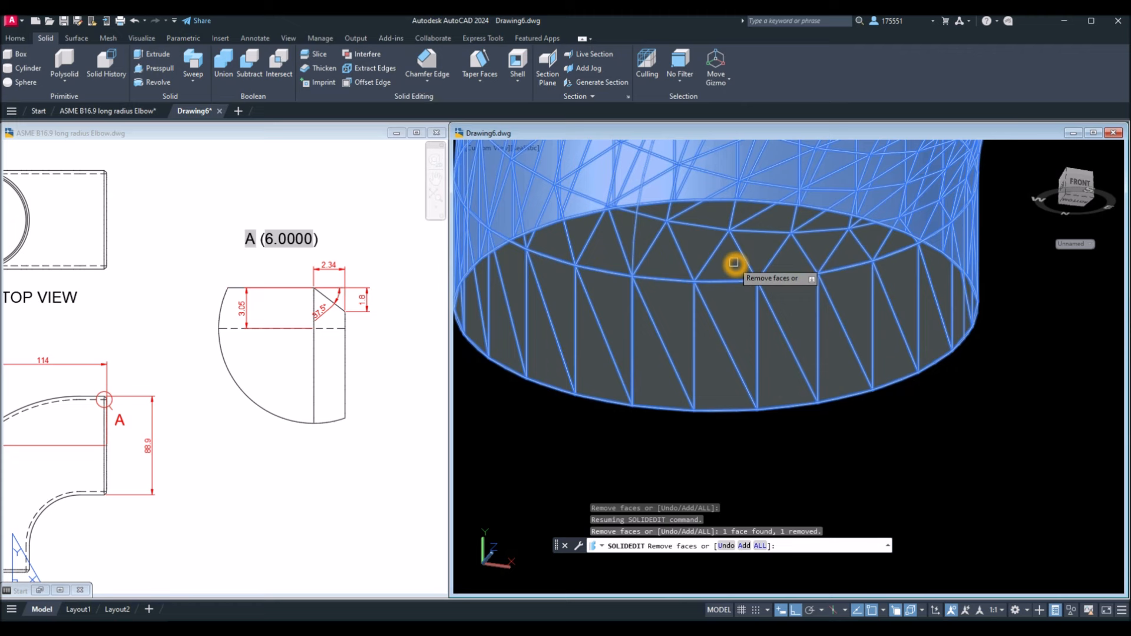
right_click(734, 263)
left_click(760, 271)
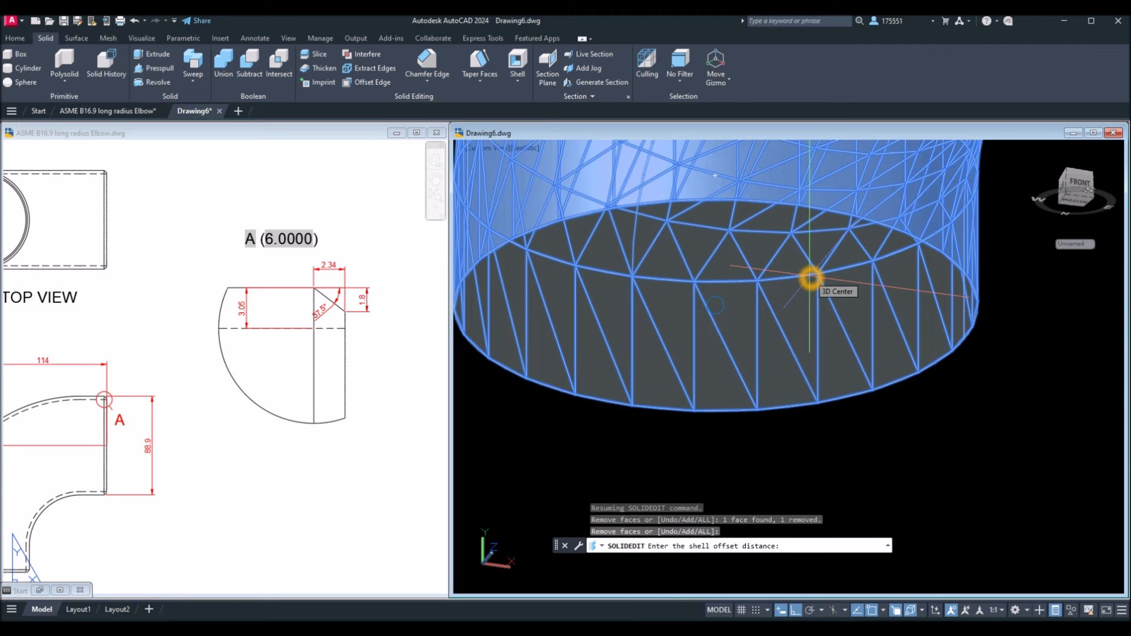
Hollow the elbow with a shell offset distance of 3.05 and end the solid editing command
type("3.05")
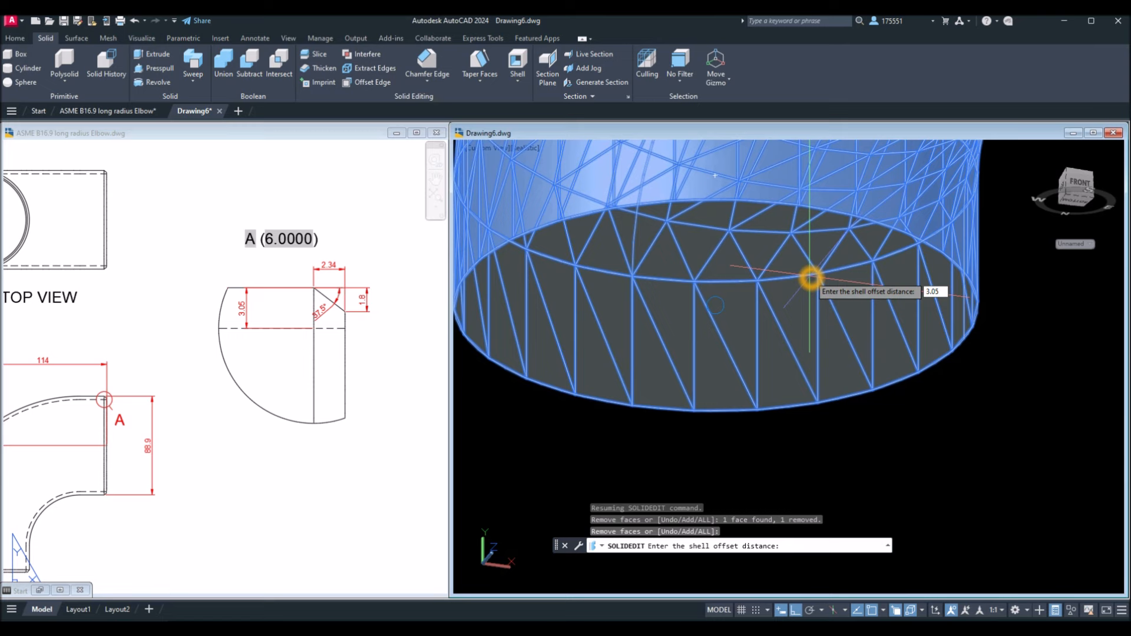
key("Return")
key("Return")
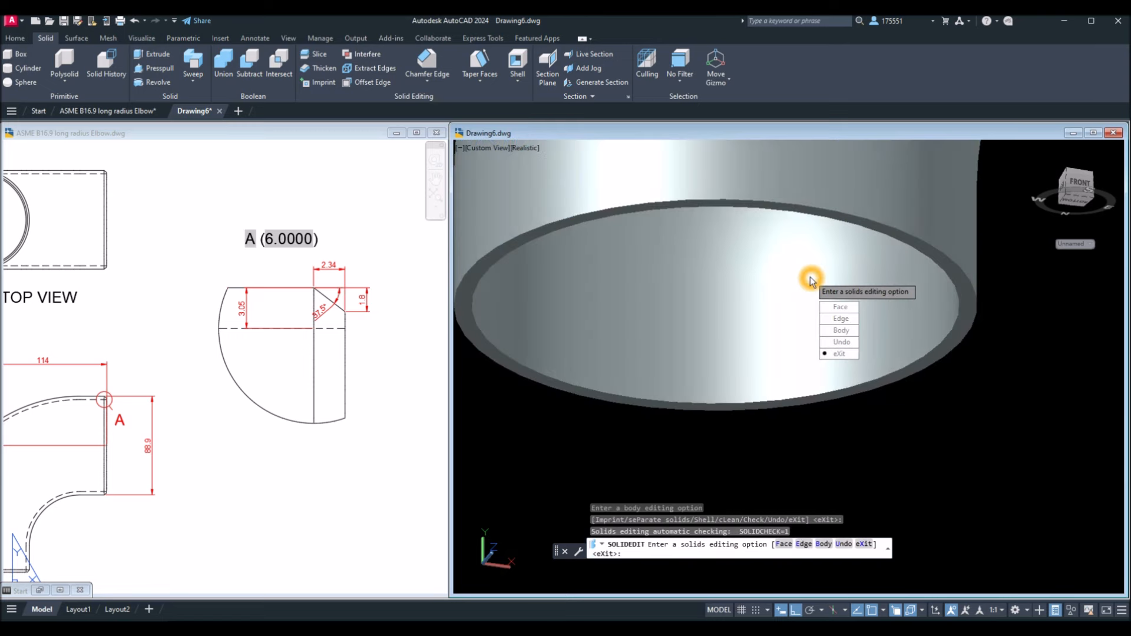
key("Return")
scroll(817, 270, "up", 2)
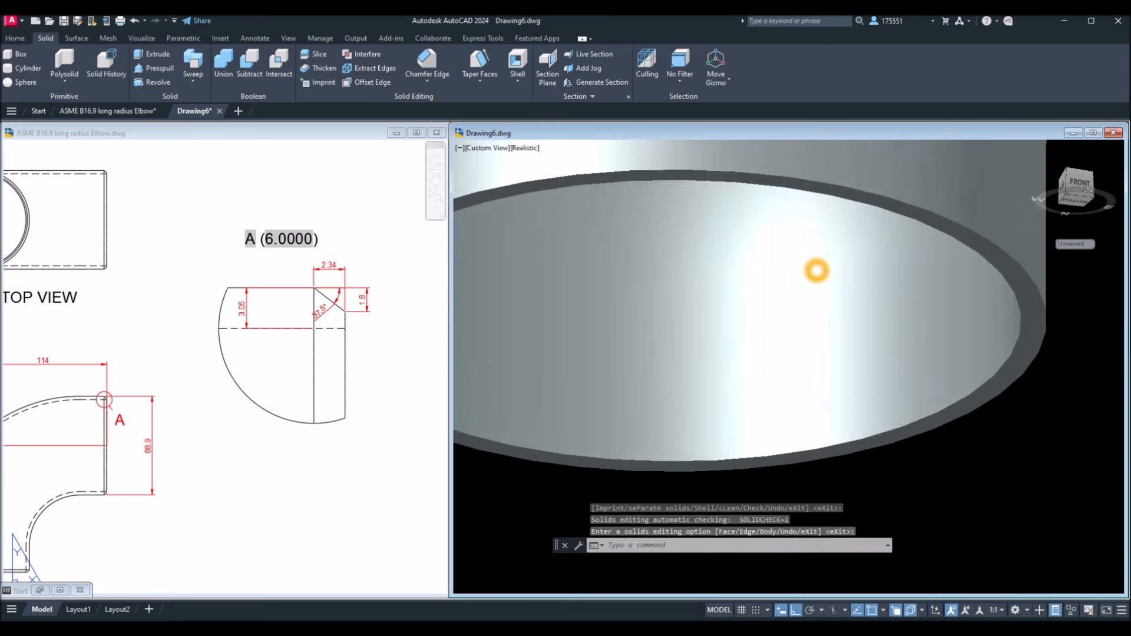
scroll(817, 270, "down", 5)
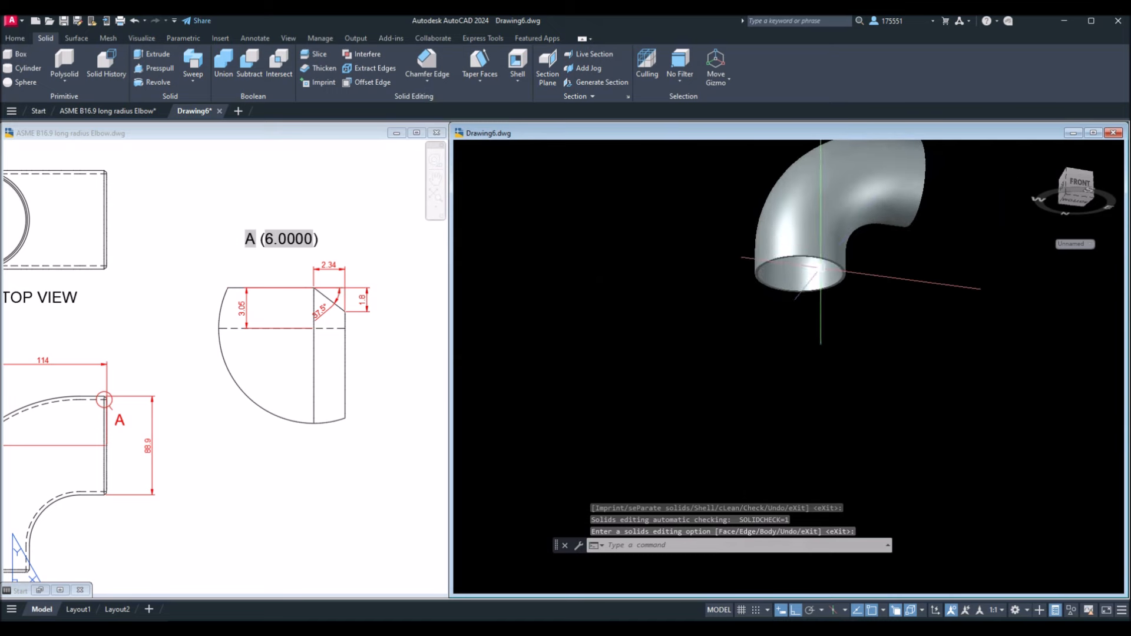
middle_click_drag(817, 270, 693, 356)
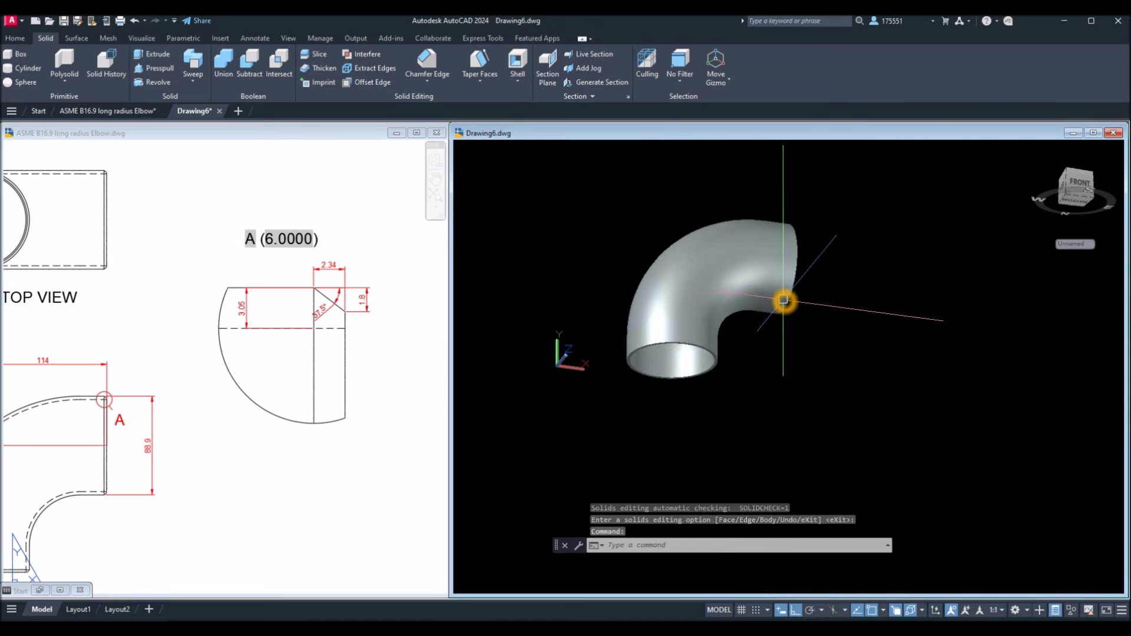
middle_click_drag(784, 300, 725, 331, "shift")
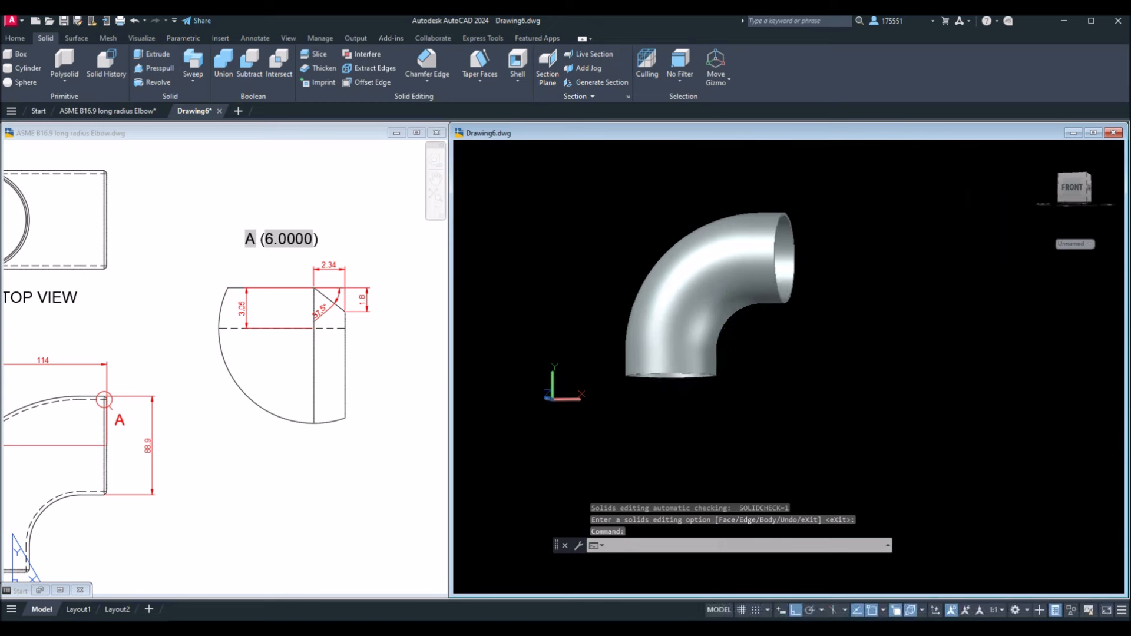
Examine the bevel length, depth and angle in detail A of the reference drawing, and return to the 3D drawing
left_click(350, 333)
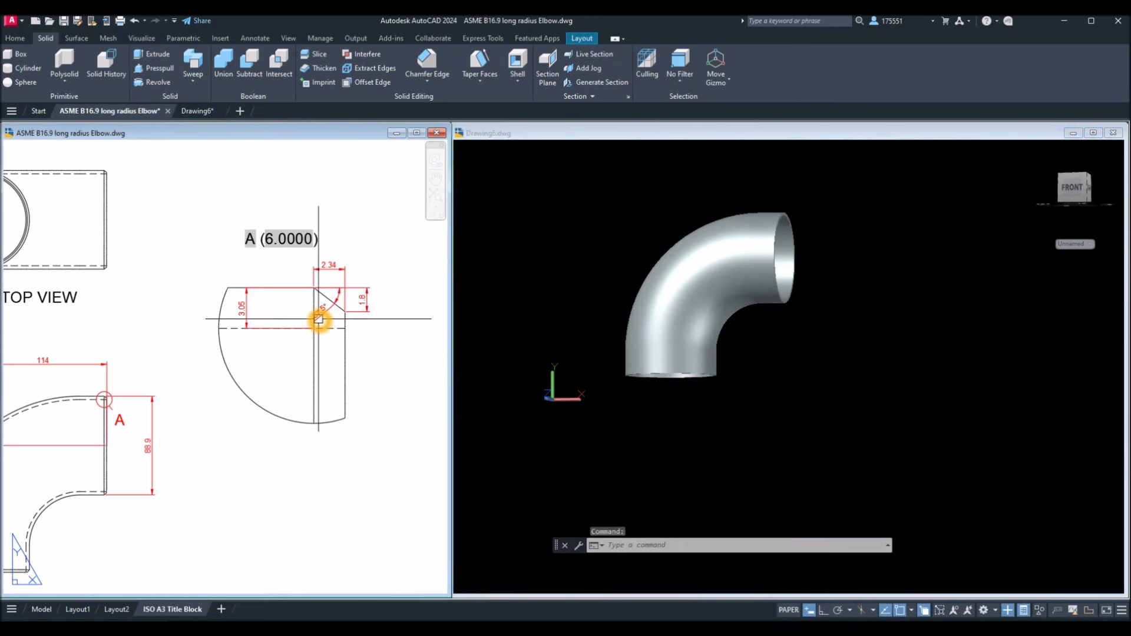
scroll(321, 324, "up", 3)
middle_click_drag(320, 326, 321, 340)
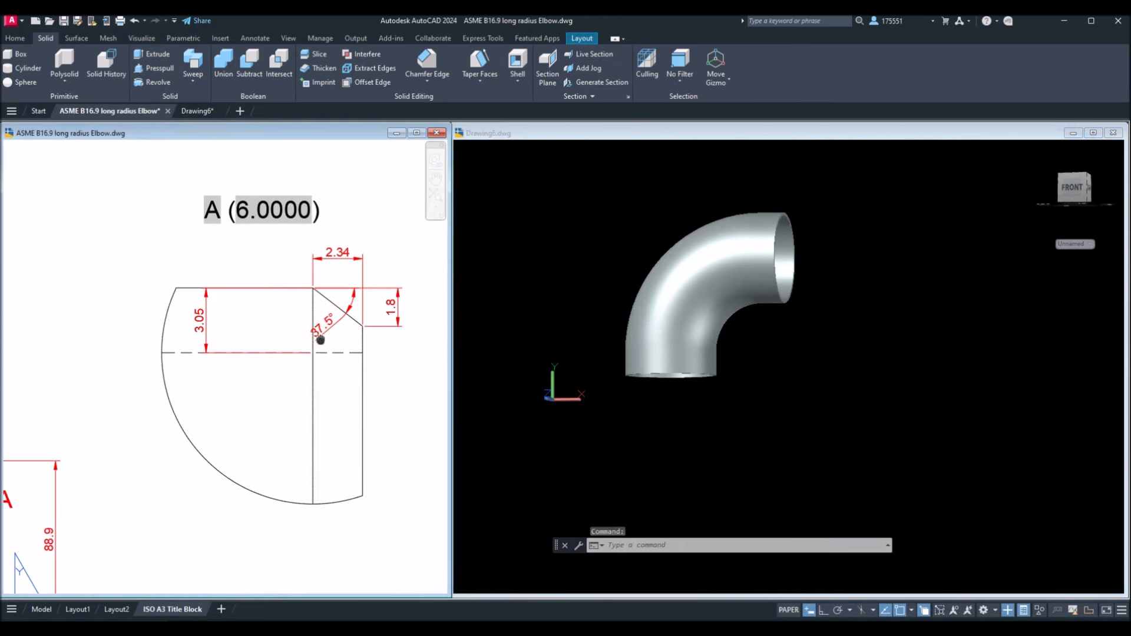
left_click(687, 279)
left_click(363, 293)
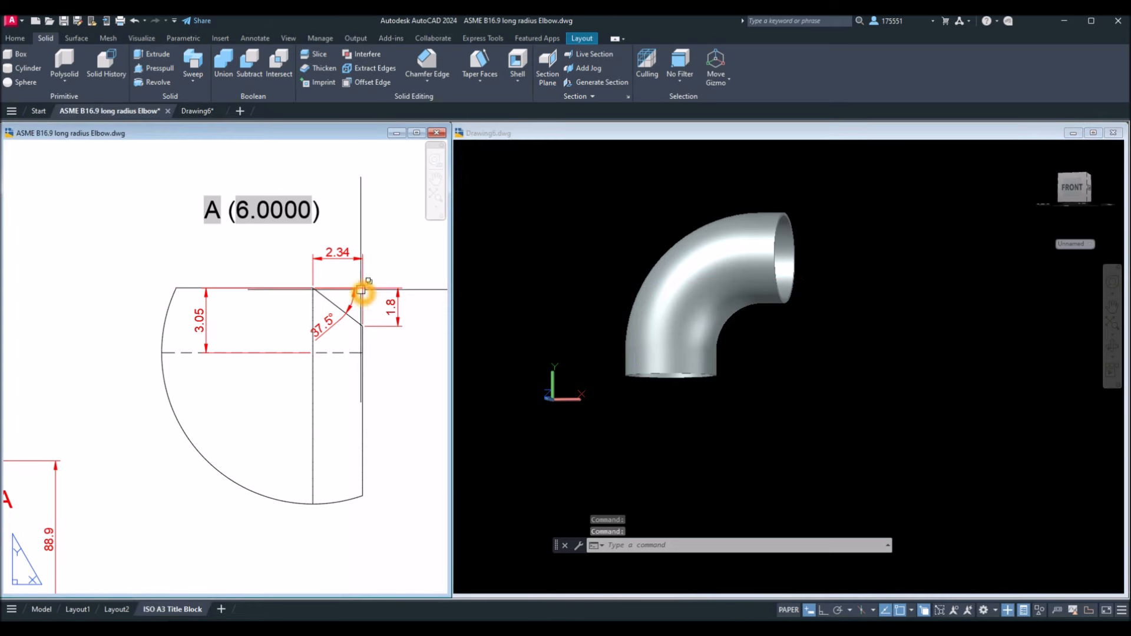
left_click(327, 258)
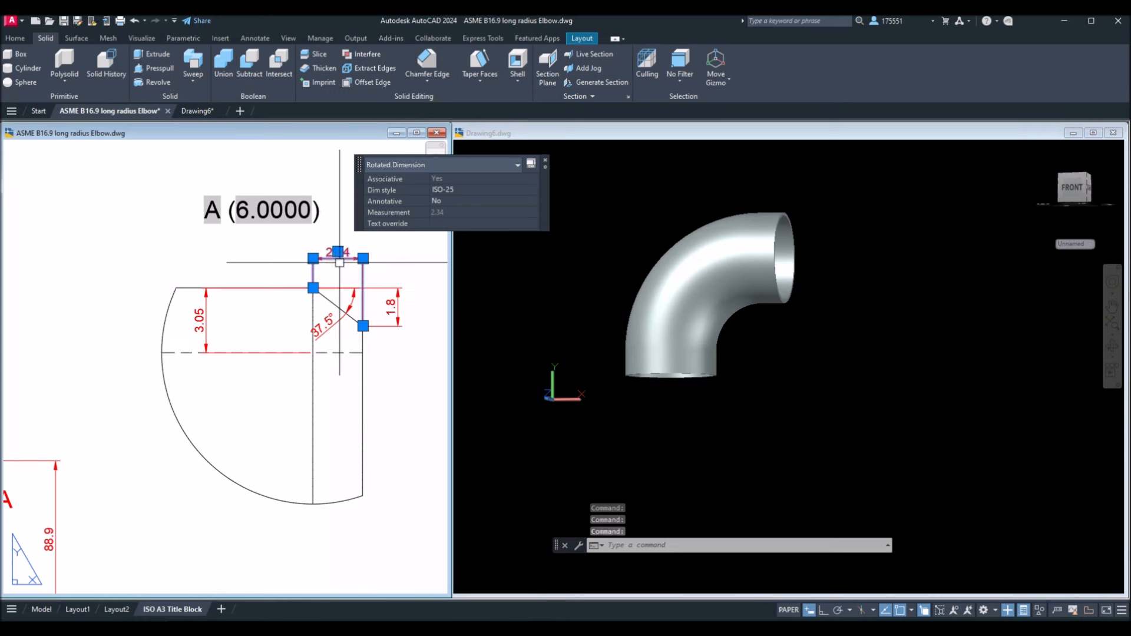
key("Escape")
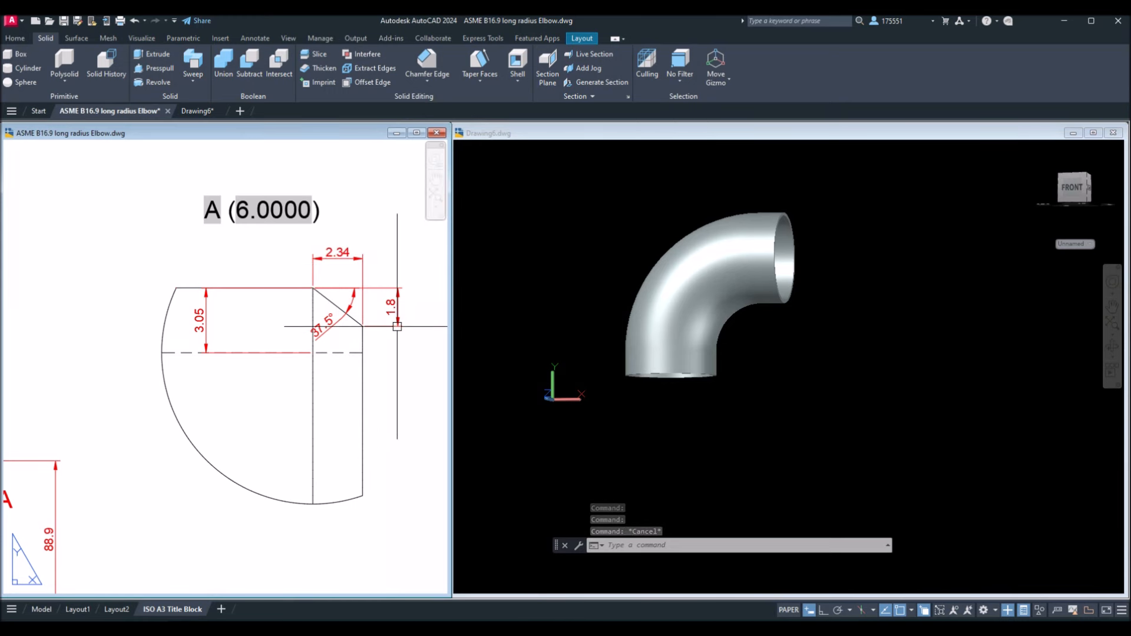
left_click(814, 237)
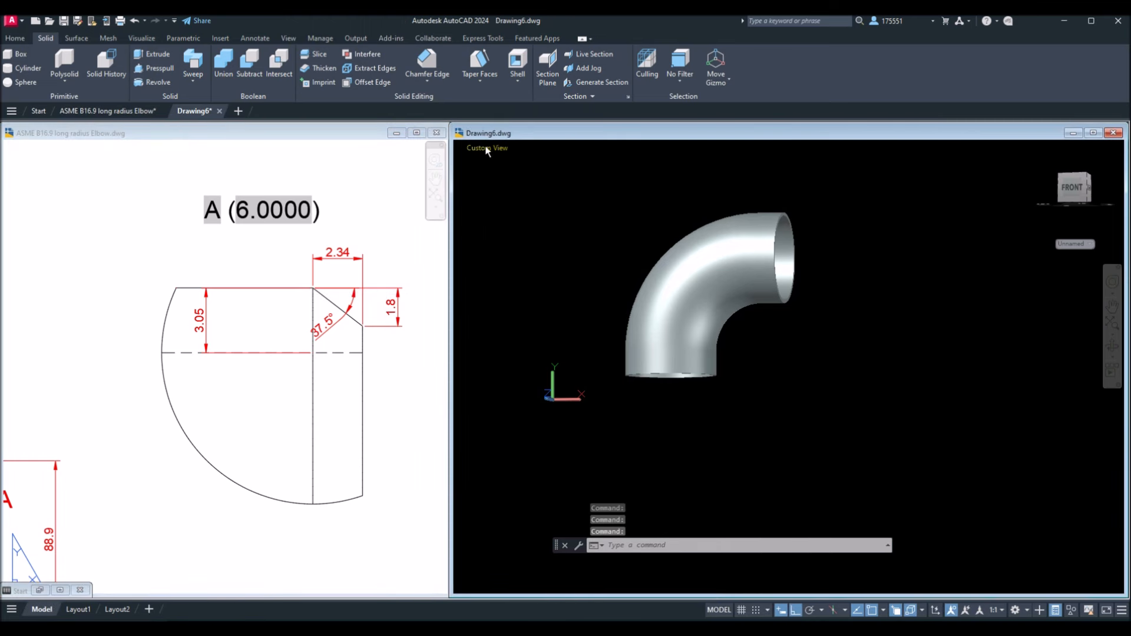
left_click(427, 60)
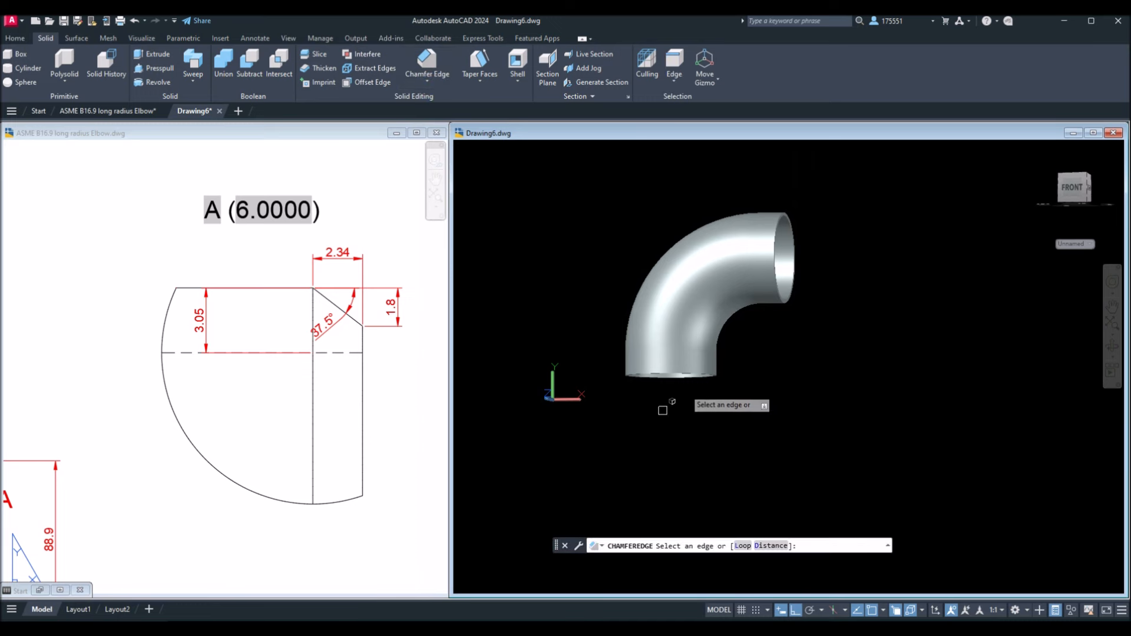
left_click(771, 546)
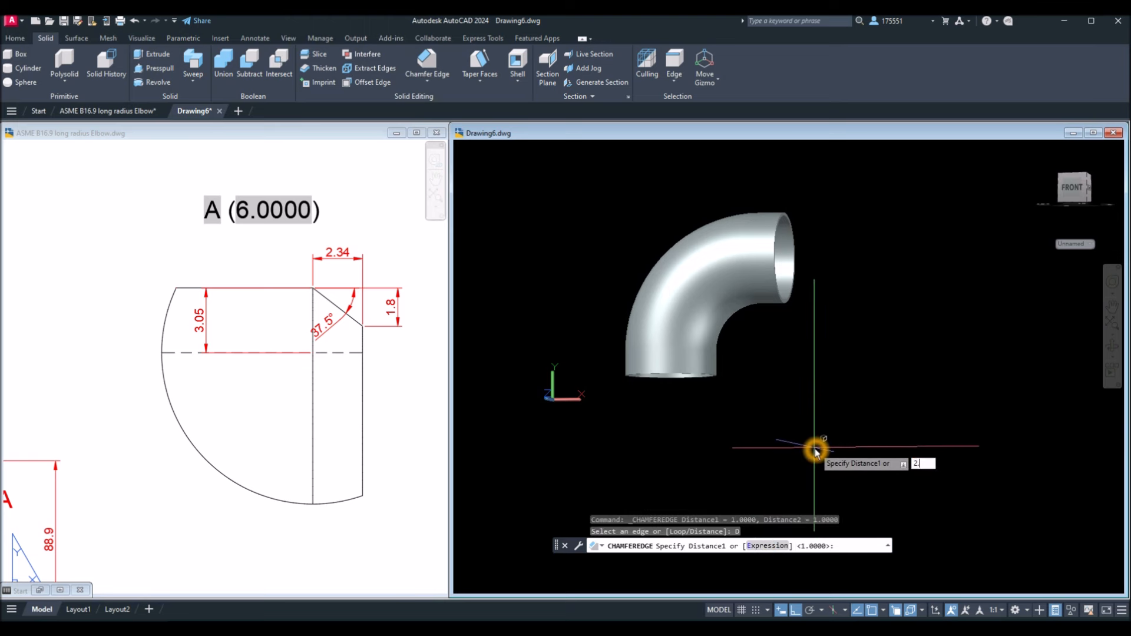
key("Return")
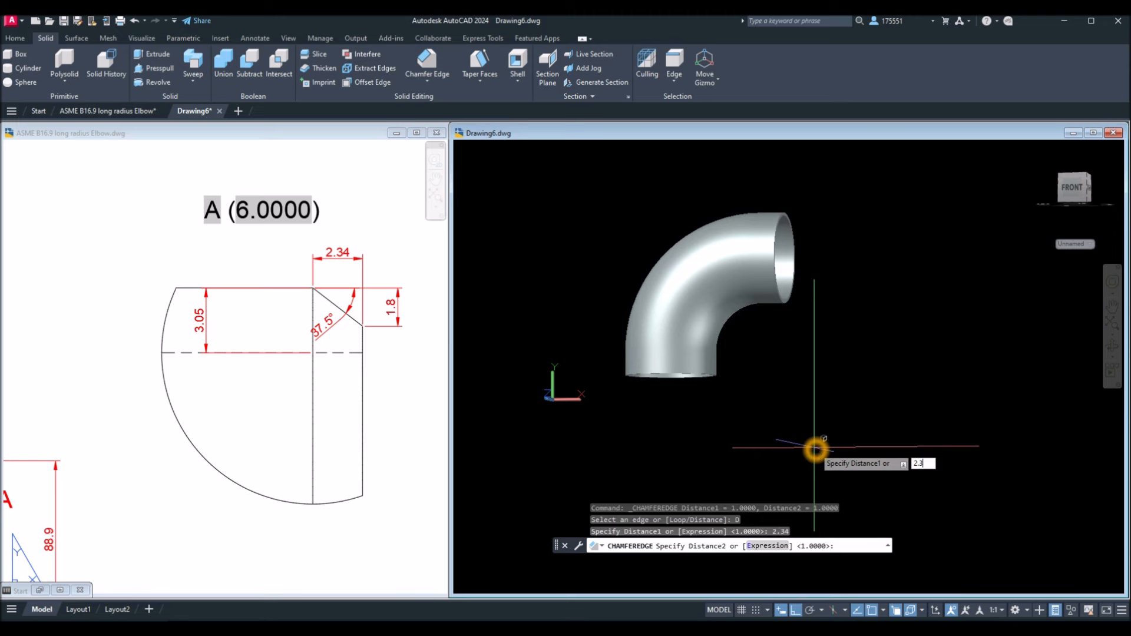
type("2.34")
key("Return")
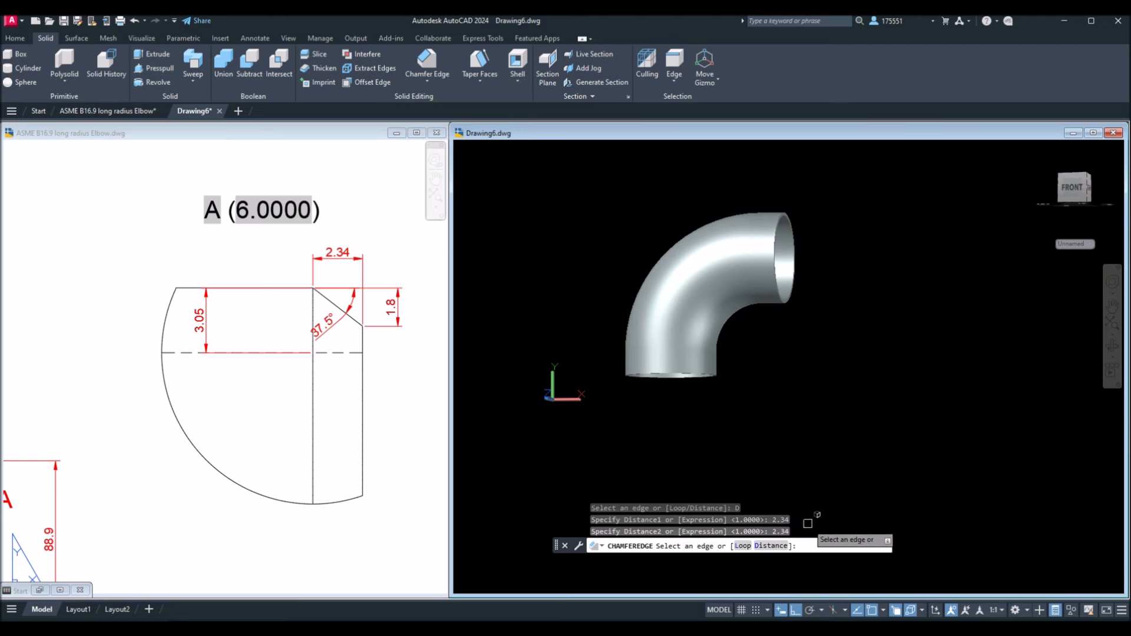
left_click(776, 546)
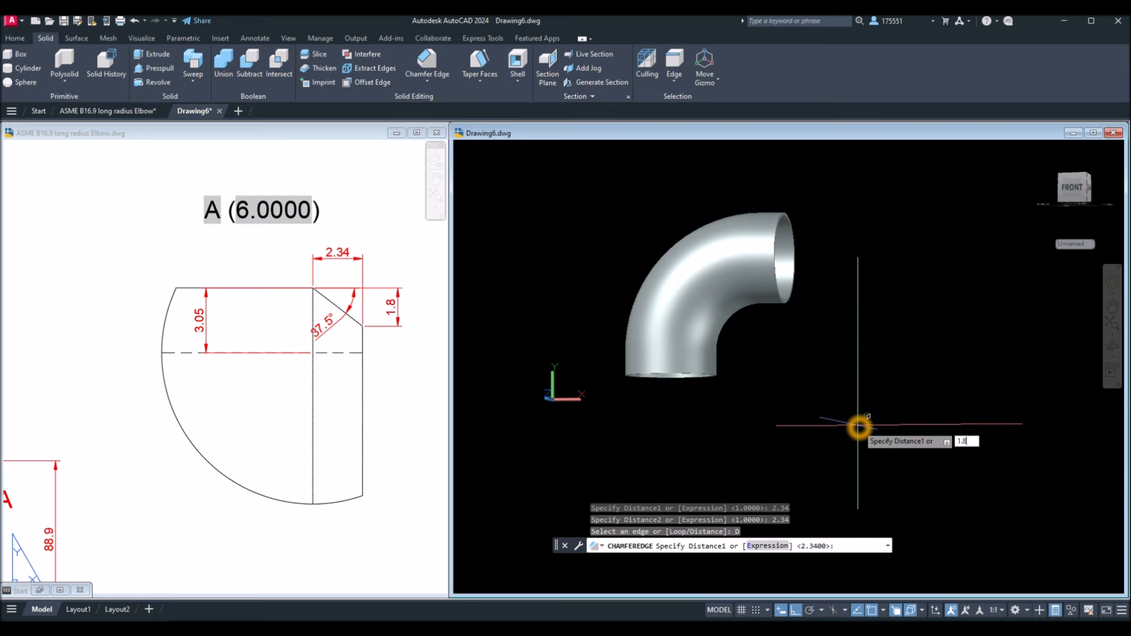
key("Return")
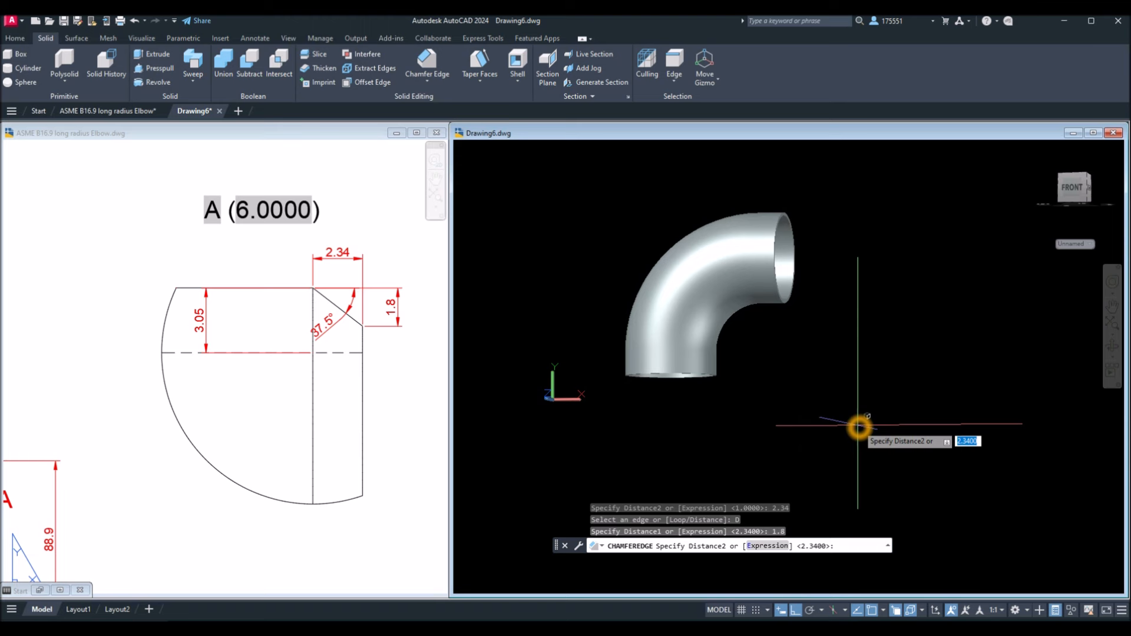
key("Return")
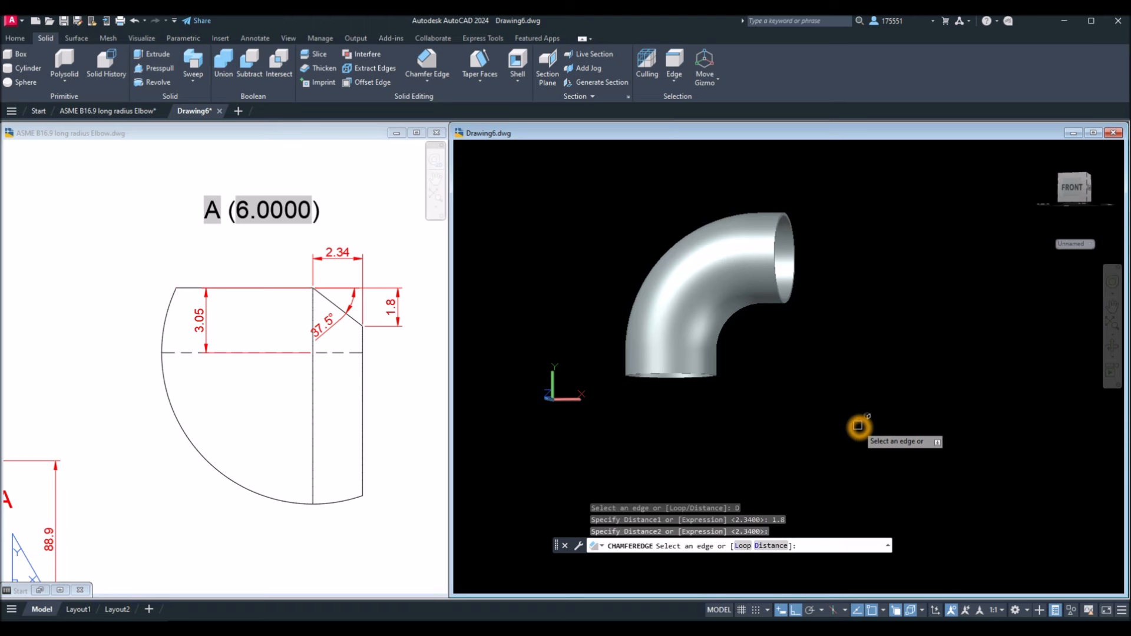
key("Escape")
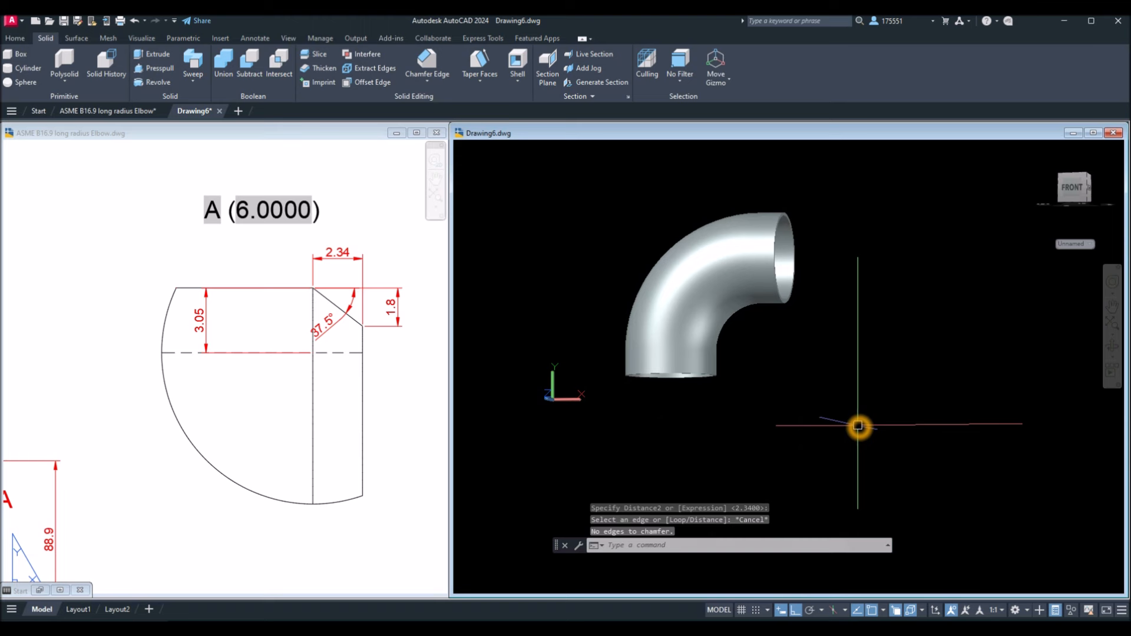
Start chamfering the elbow's edges with distance 1 set to 2.34 and distance 2 set to 1.8
left_click(435, 65)
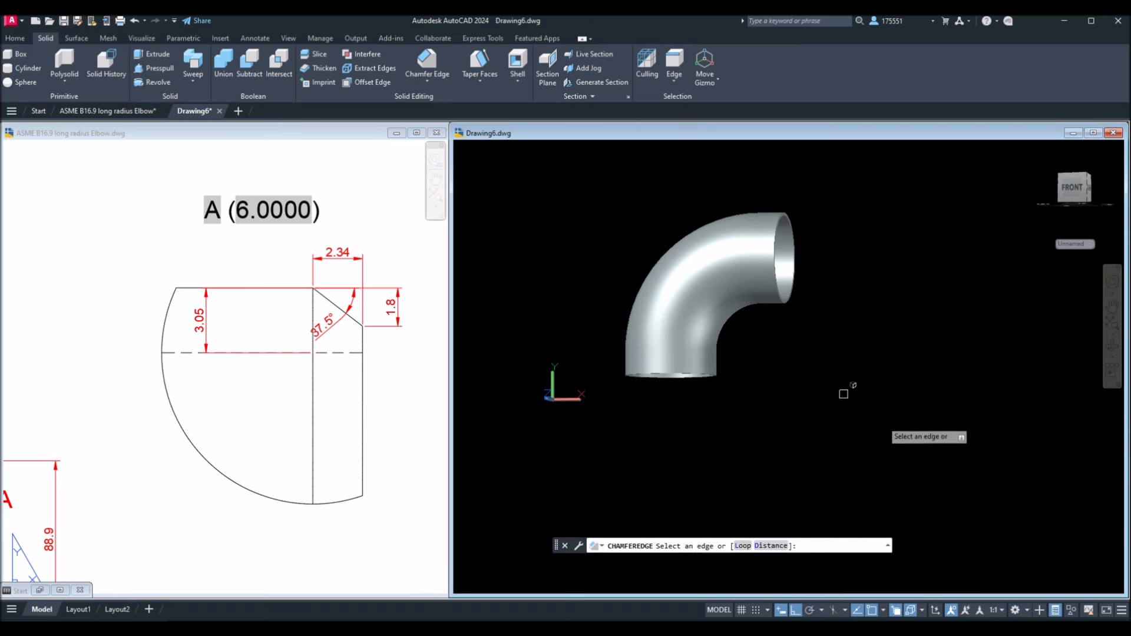
left_click(771, 546)
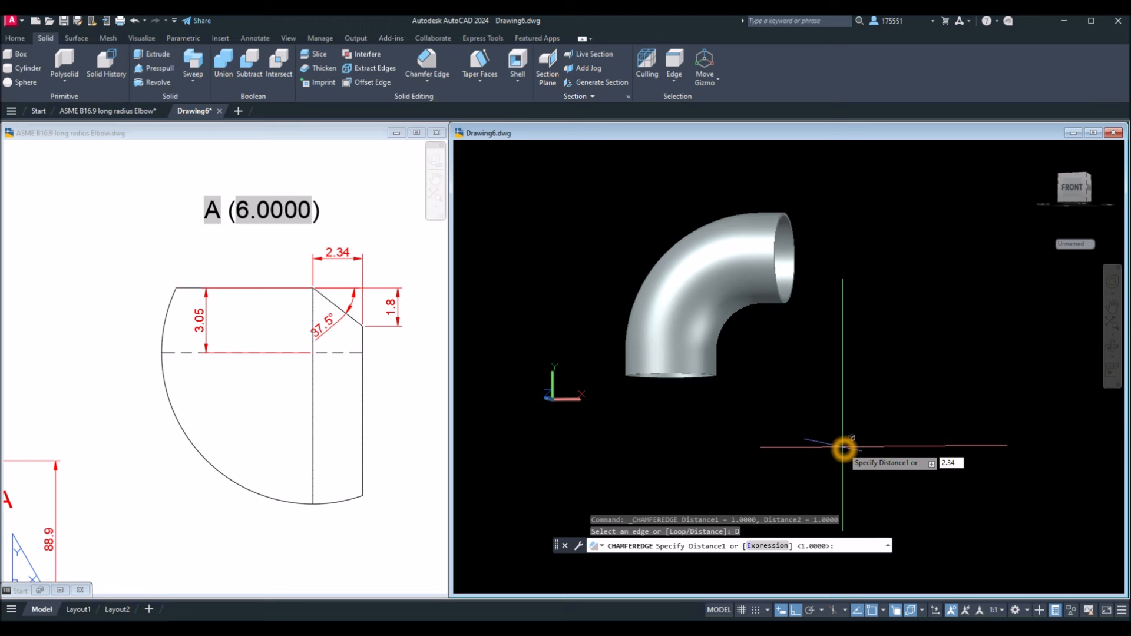
key("Return")
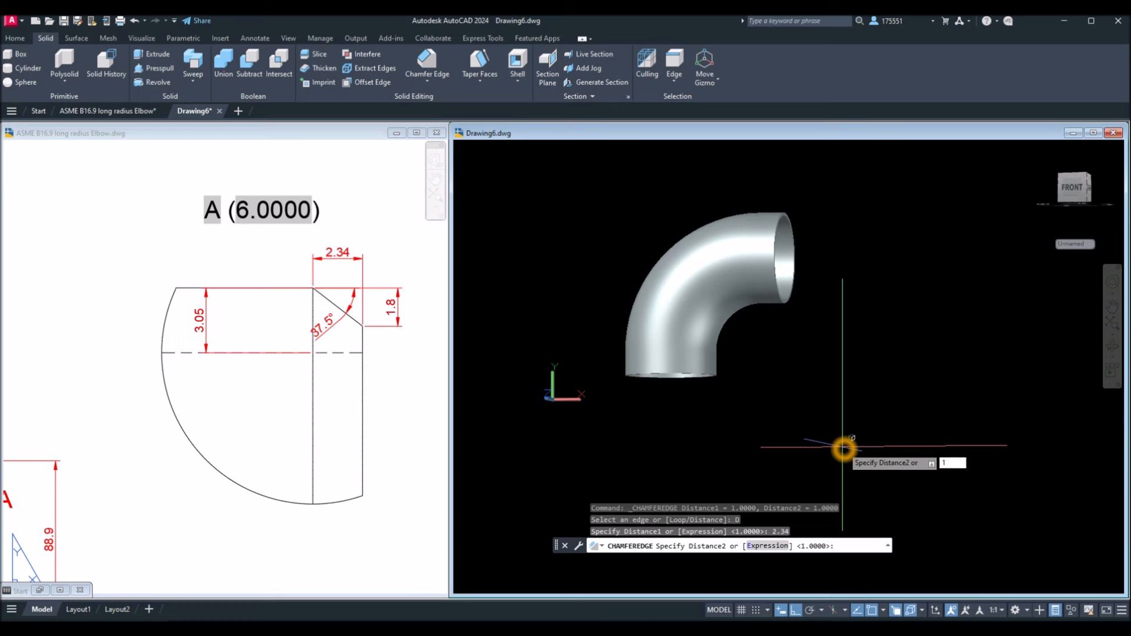
key("Return")
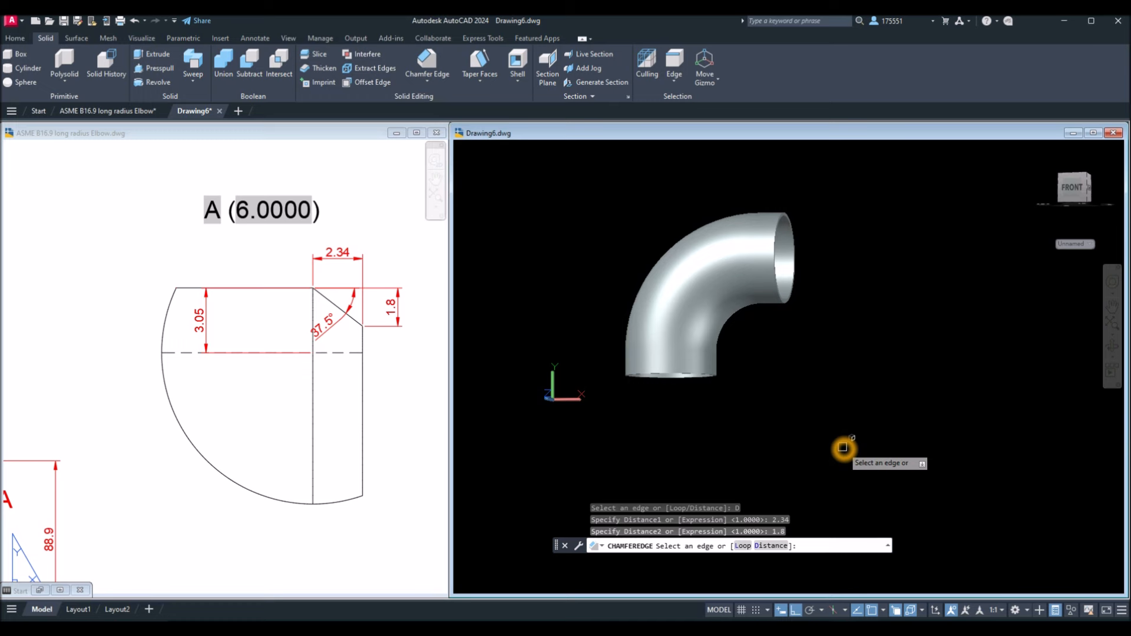
Select the outer circular edge at the open end of the elbow's horizontal leg and accept the chamfer
scroll(790, 209, "up", 3)
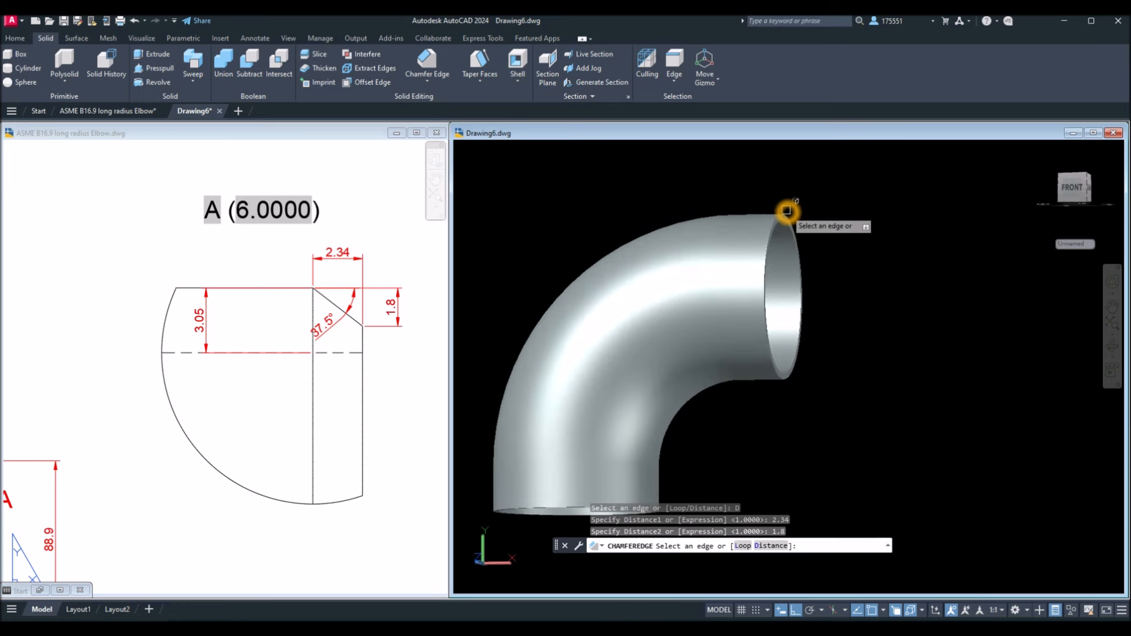
scroll(788, 210, "down", 3)
scroll(787, 211, "up", 1)
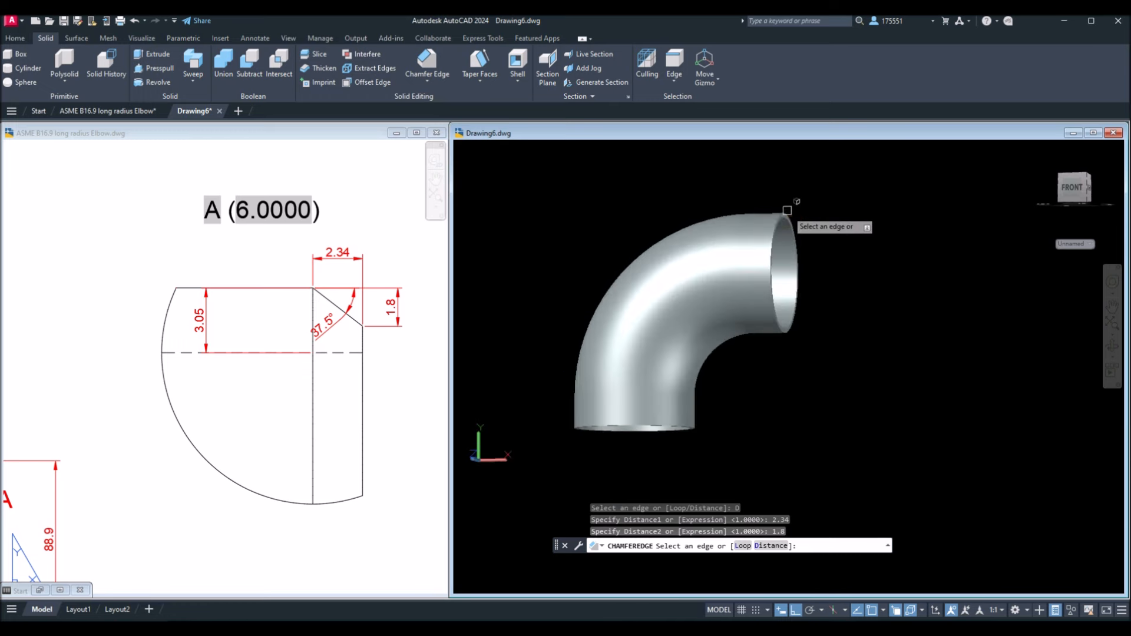
scroll(788, 210, "up", 3)
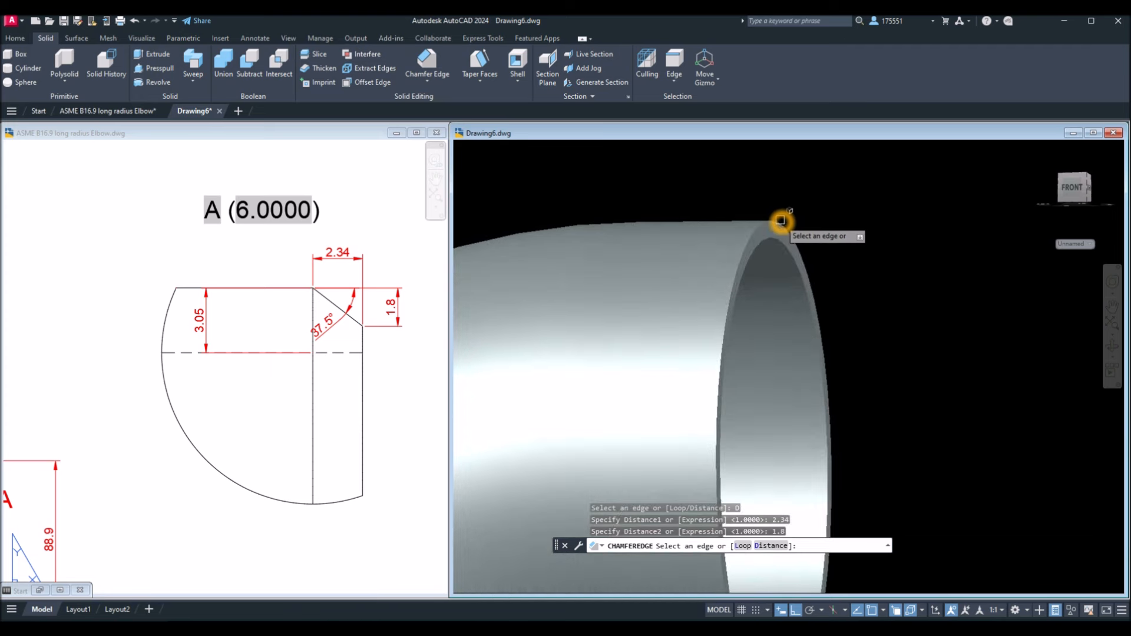
left_click(790, 218)
right_click(806, 215)
left_click(827, 223)
right_click(828, 222)
left_click(844, 225)
scroll(840, 227, "down", 6)
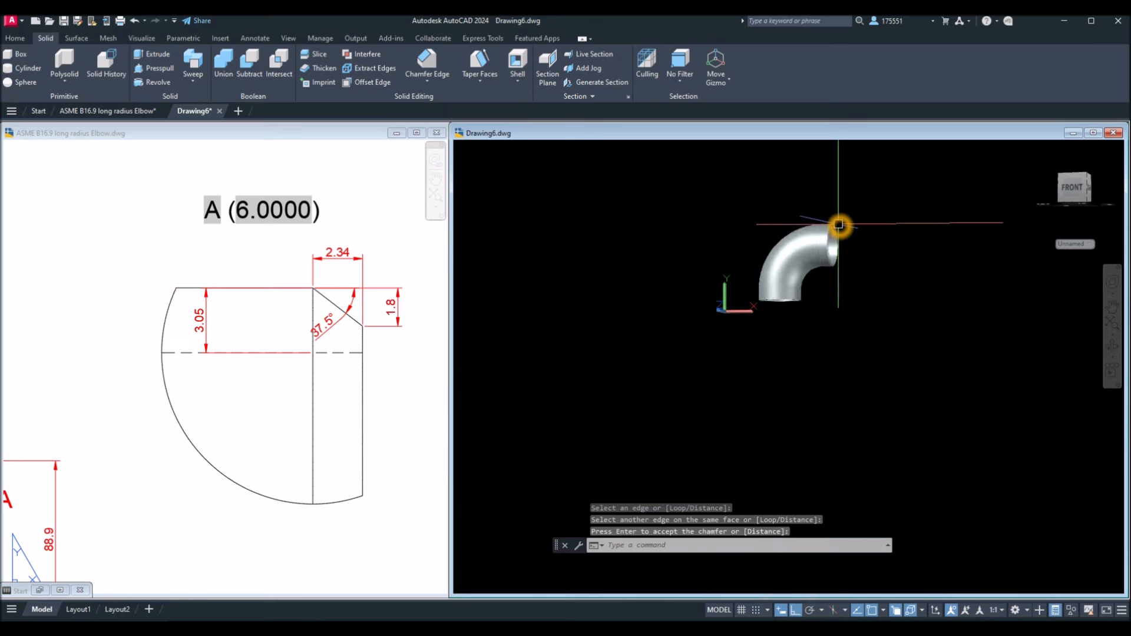
Repeat the edge chamfer on the outer circular edge at the open end of the elbow's vertical leg
right_click(754, 213)
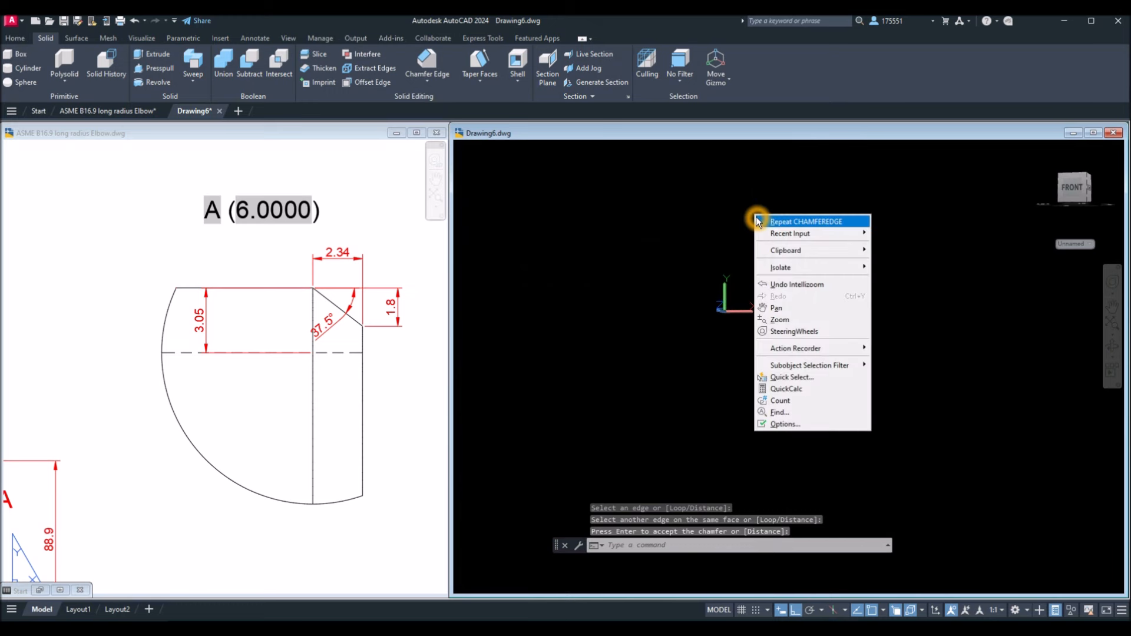
left_click(826, 222)
scroll(784, 306, "up", 4)
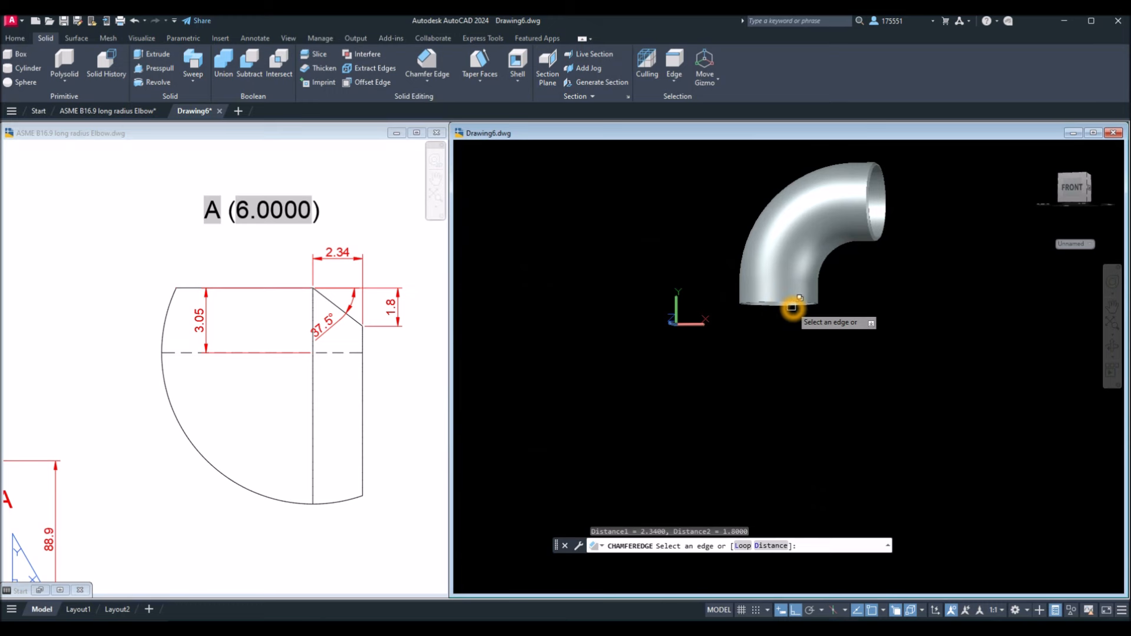
scroll(810, 295, "up", 6)
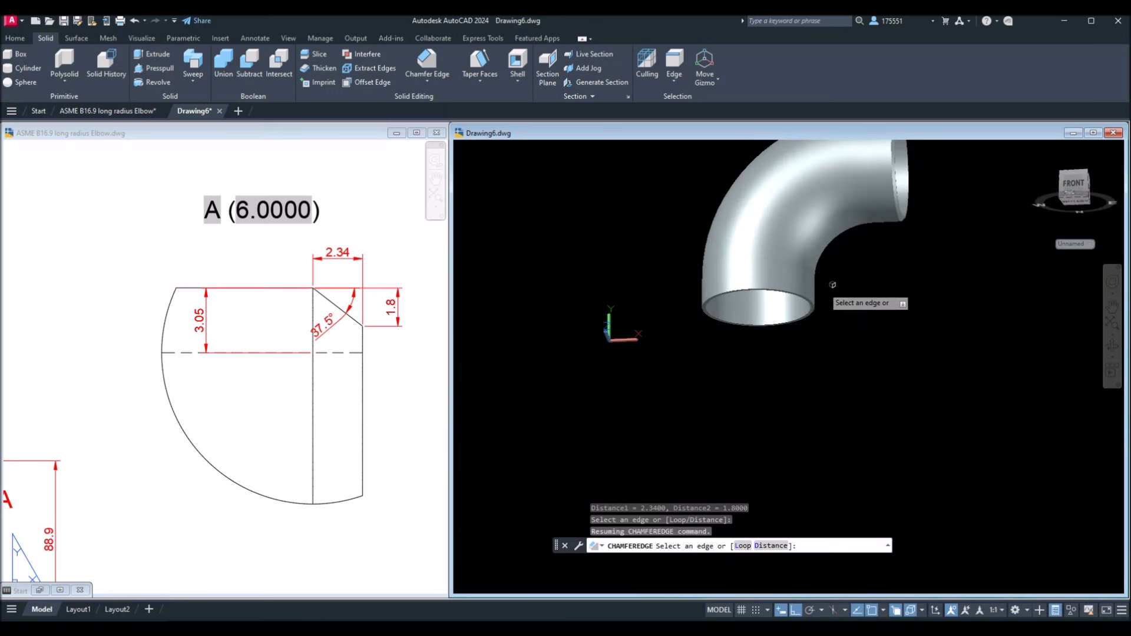
scroll(813, 304, "down", 1)
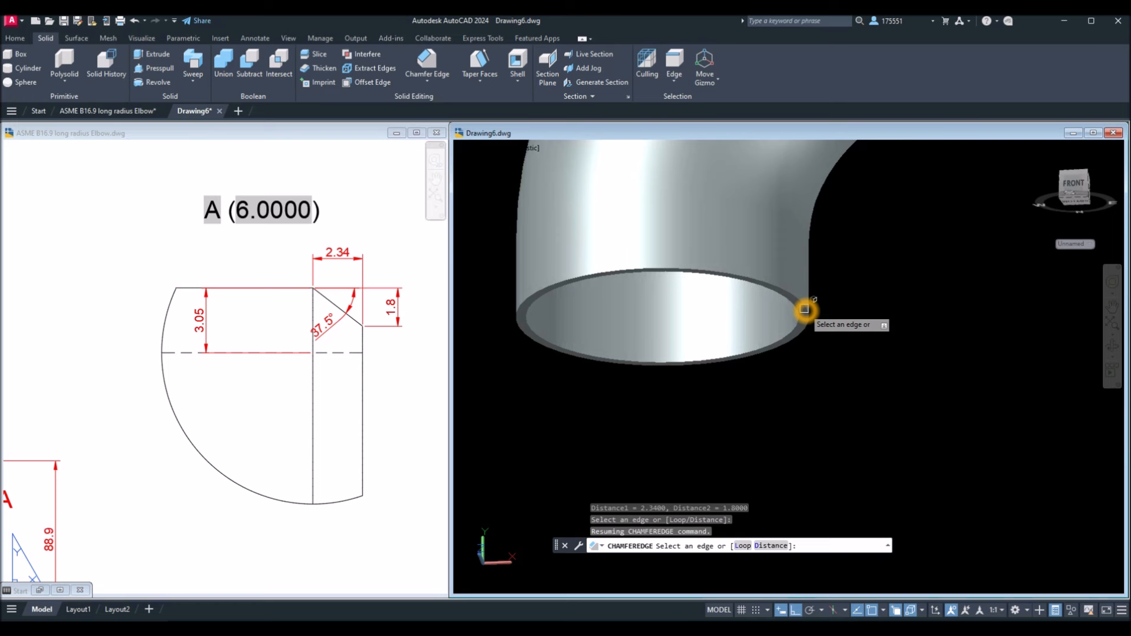
left_click(805, 309)
right_click(834, 297)
left_click(849, 304)
right_click(848, 306)
left_click(856, 312)
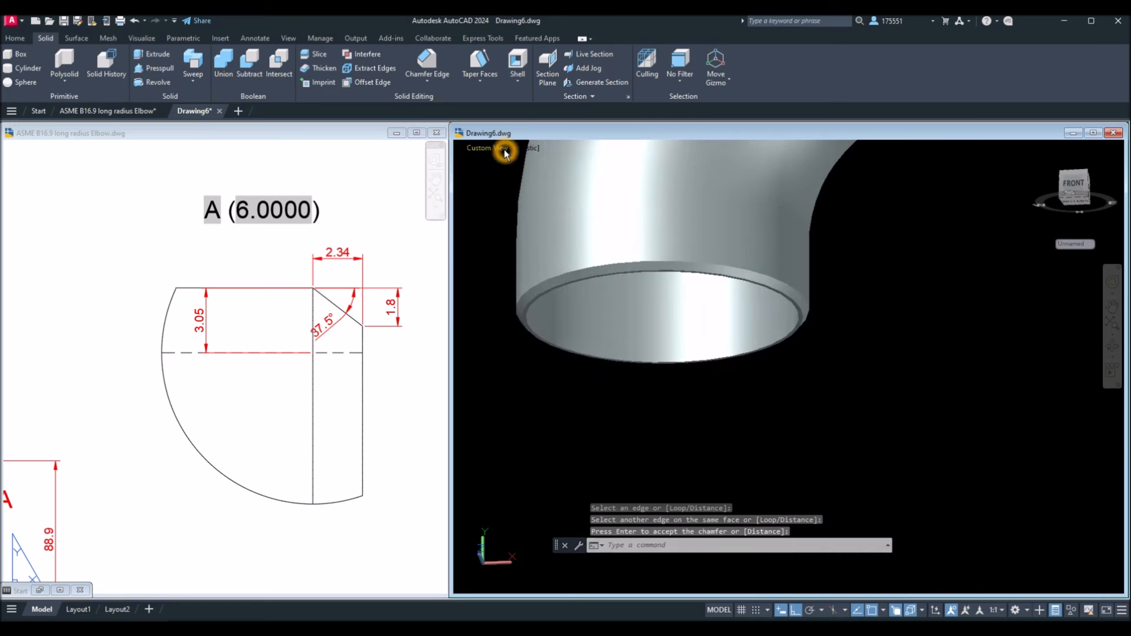
Show the elbow in the Front view with the 2D Wireframe visual style
left_click(505, 150)
left_click(543, 227)
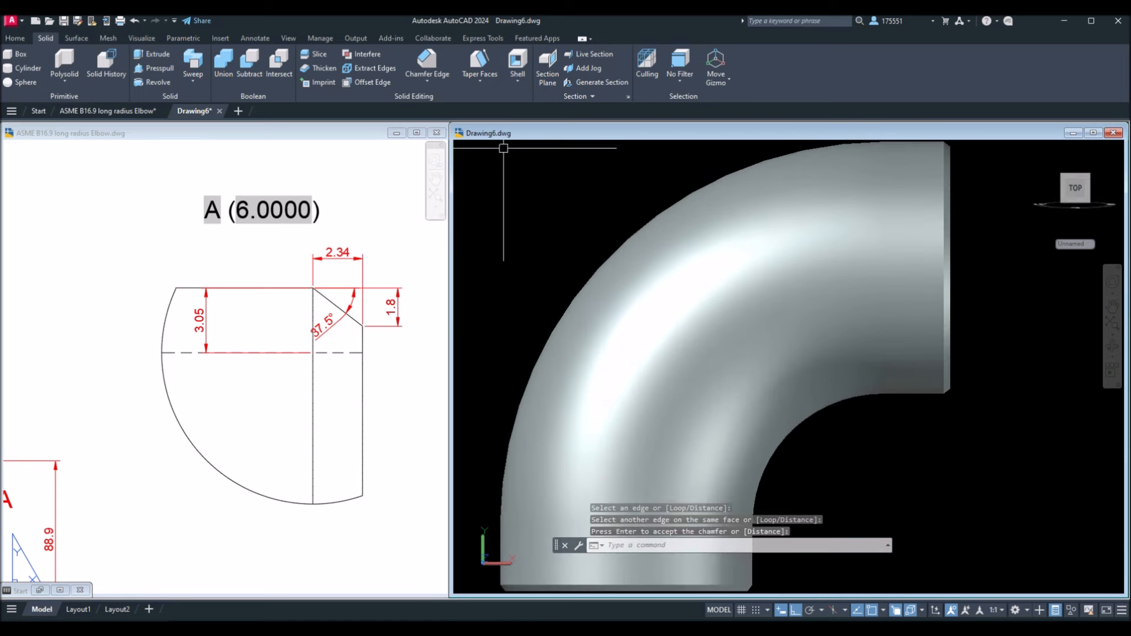
left_click(501, 148)
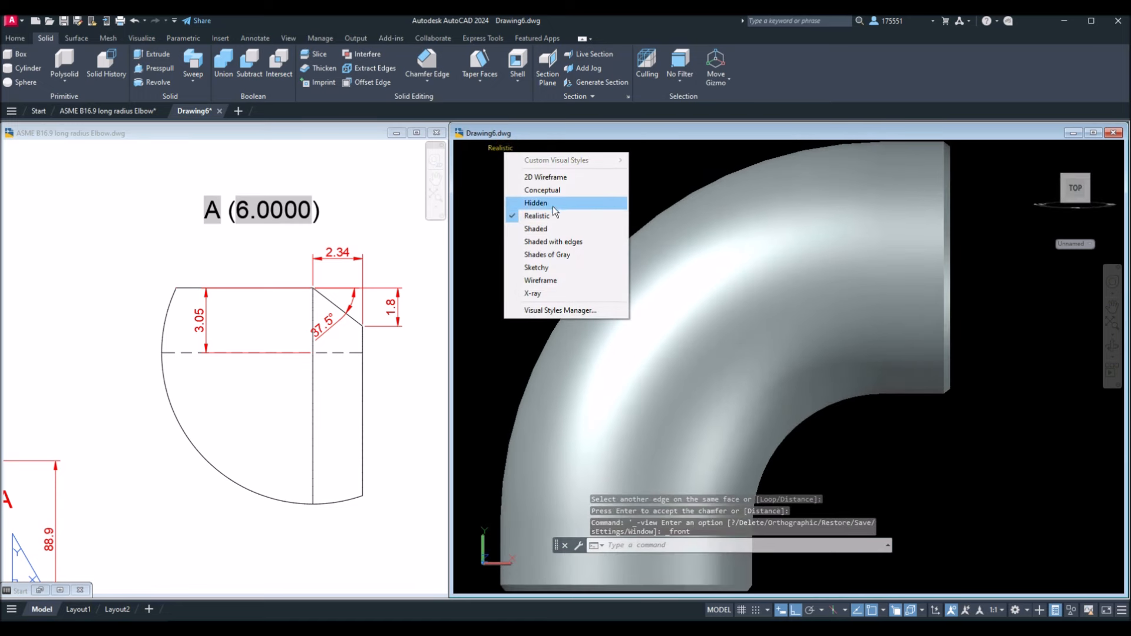
left_click(546, 177)
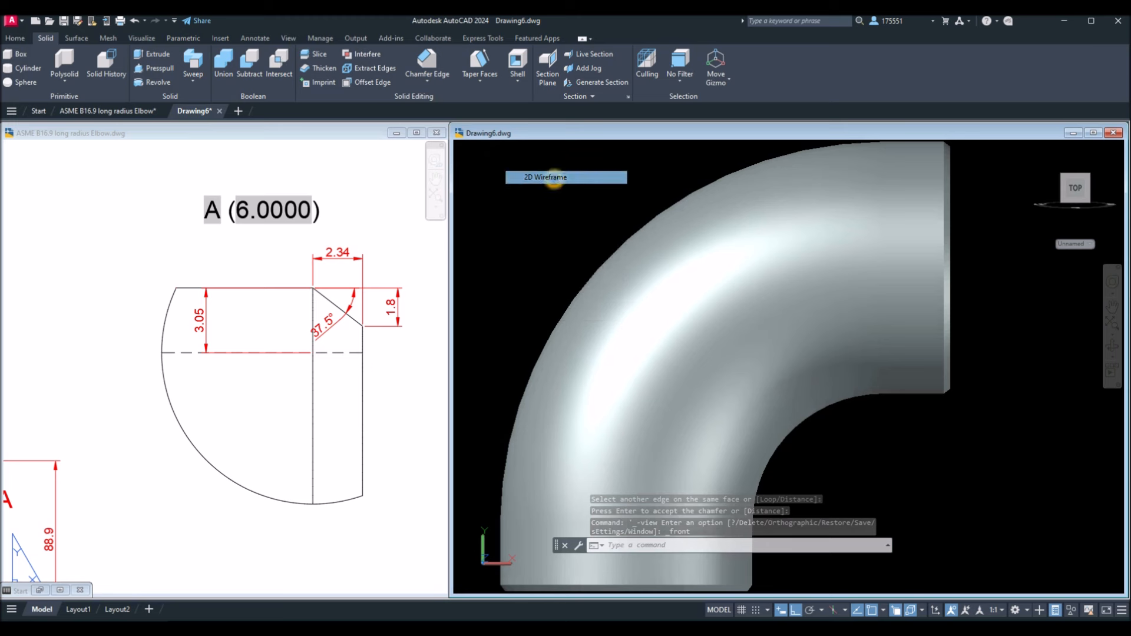
middle_click_drag(699, 313, 665, 316)
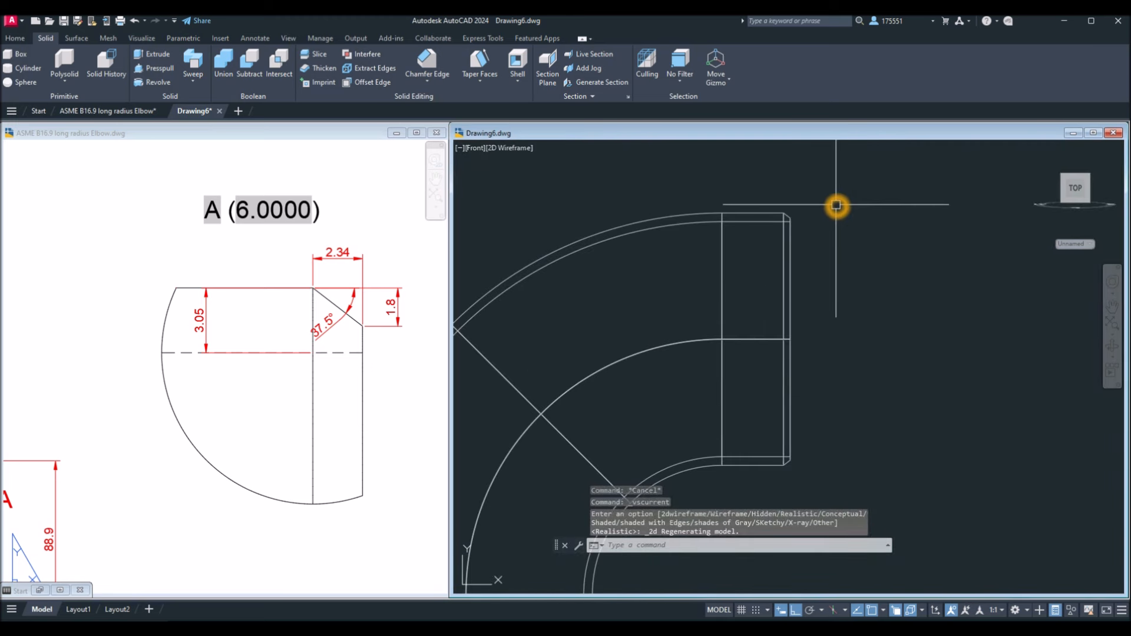
Measure the horizontal length of the bevel at the upper corner of the horizontal leg's end with the DIST command
type("ist")
key("Return")
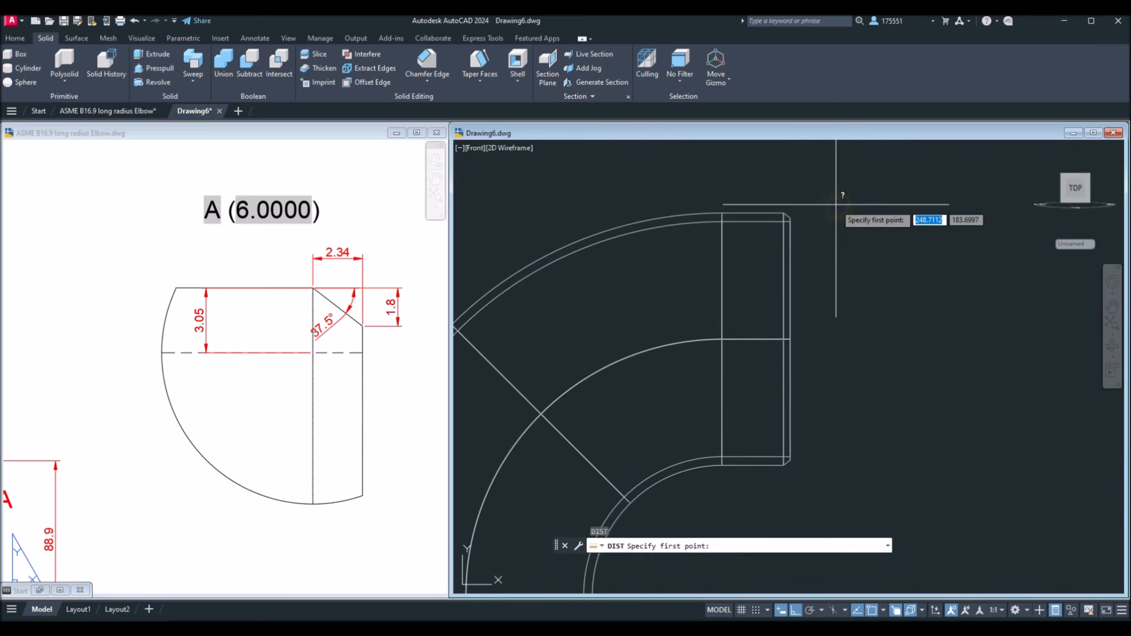
scroll(822, 206, "down", 3)
scroll(809, 207, "up", 5)
middle_click_drag(786, 220, 944, 174)
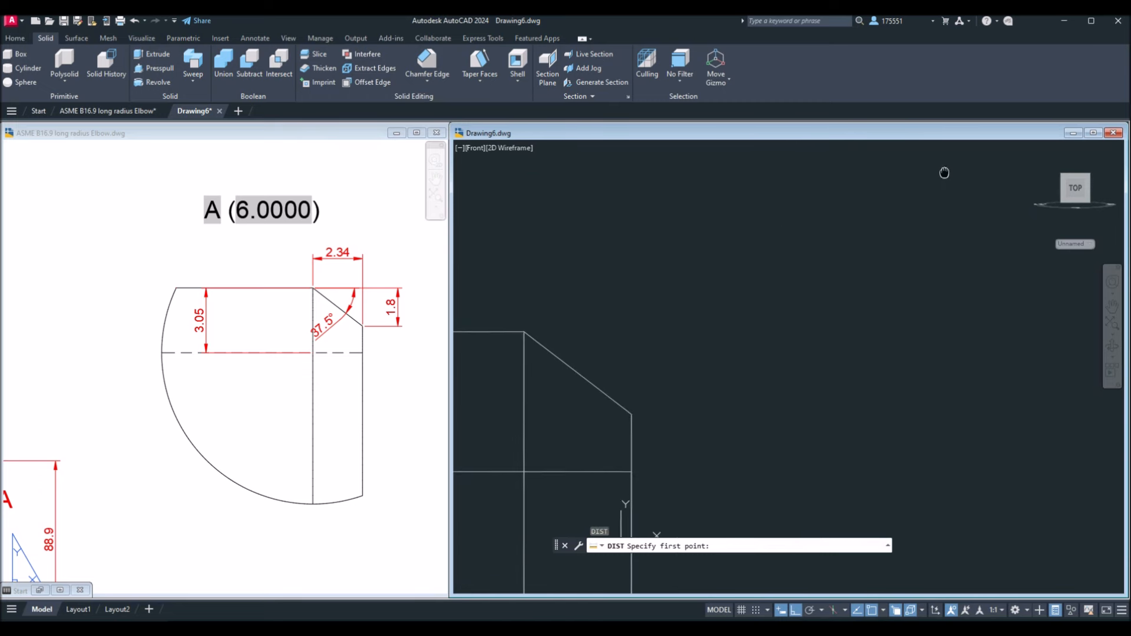
middle_click_drag(737, 258, 835, 197)
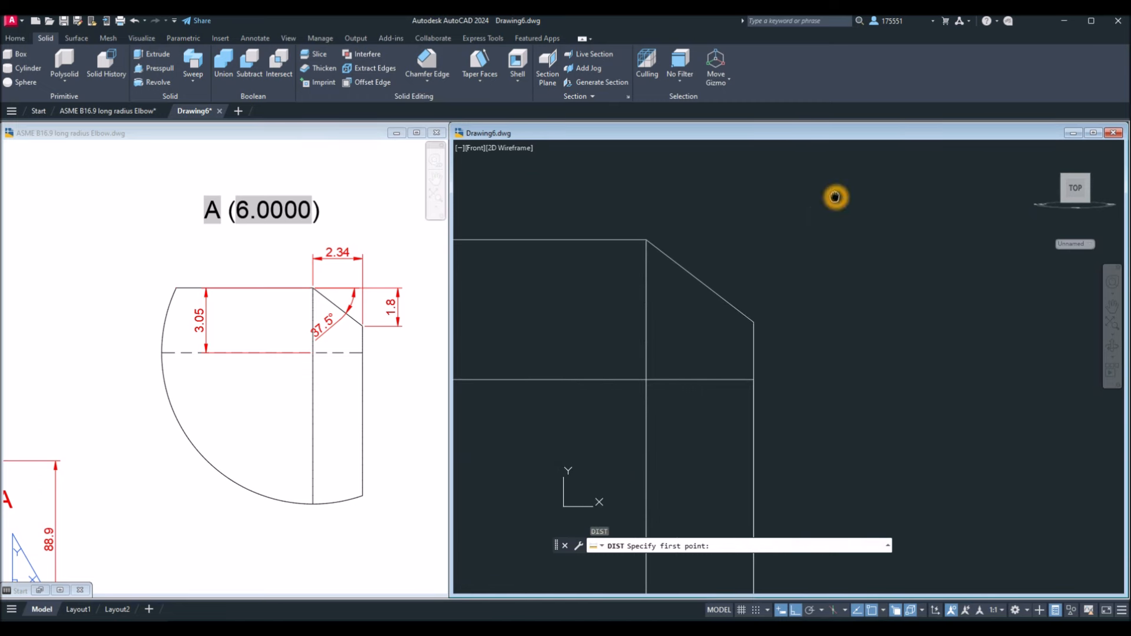
left_click(753, 324)
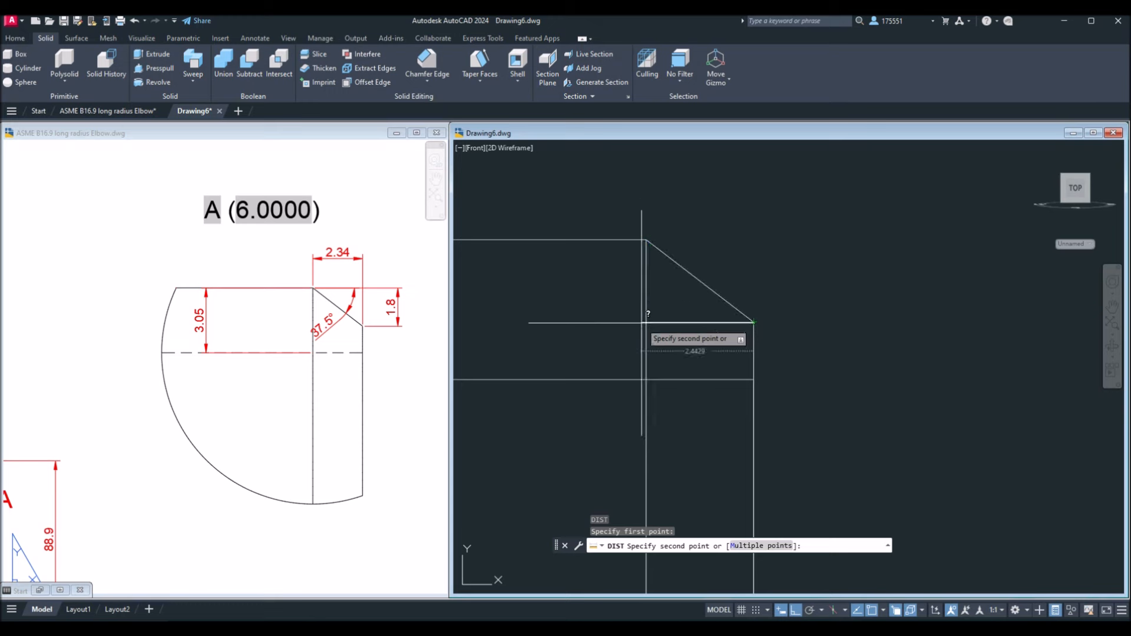
left_click(648, 297)
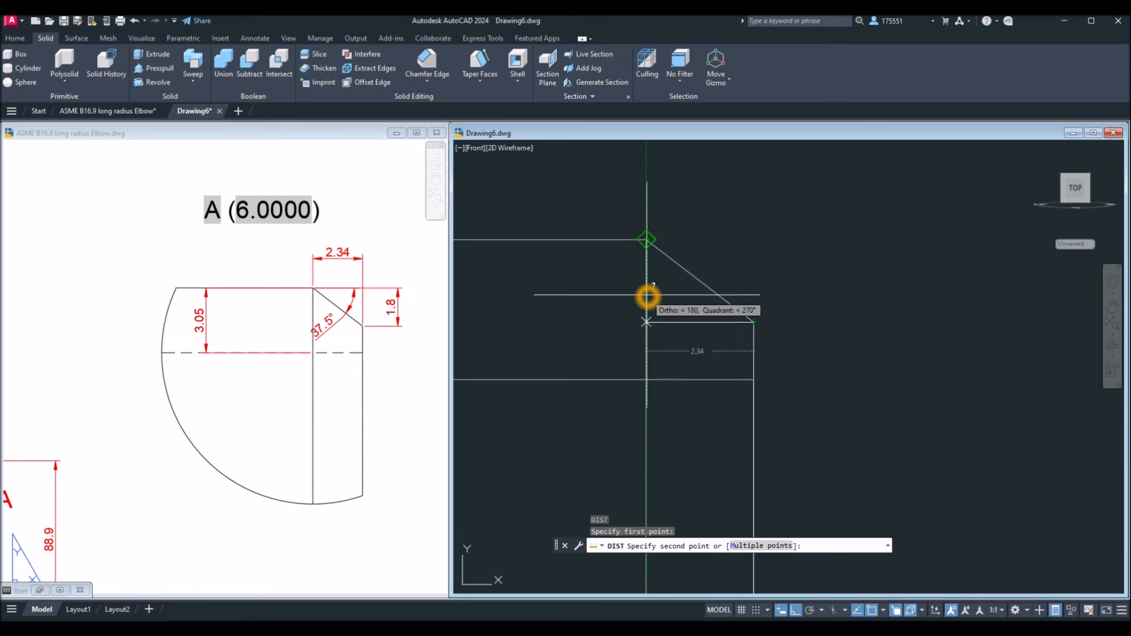
Repeat the distance measurement for the vertical depth of the same bevel and leave the command
right_click(741, 262)
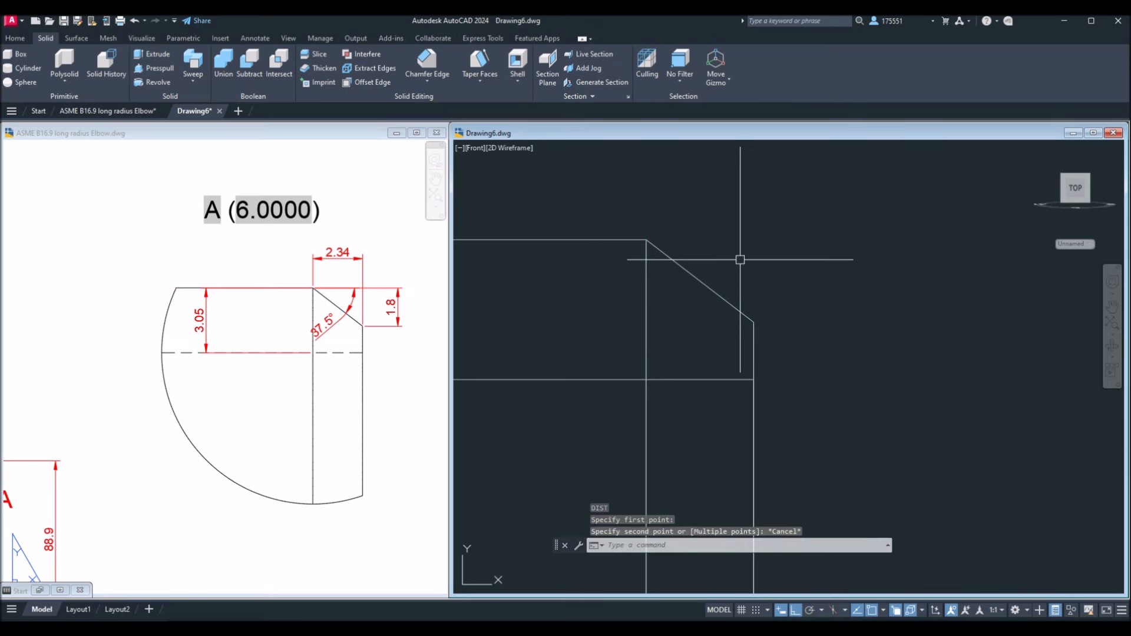
left_click(762, 269)
left_click(646, 240)
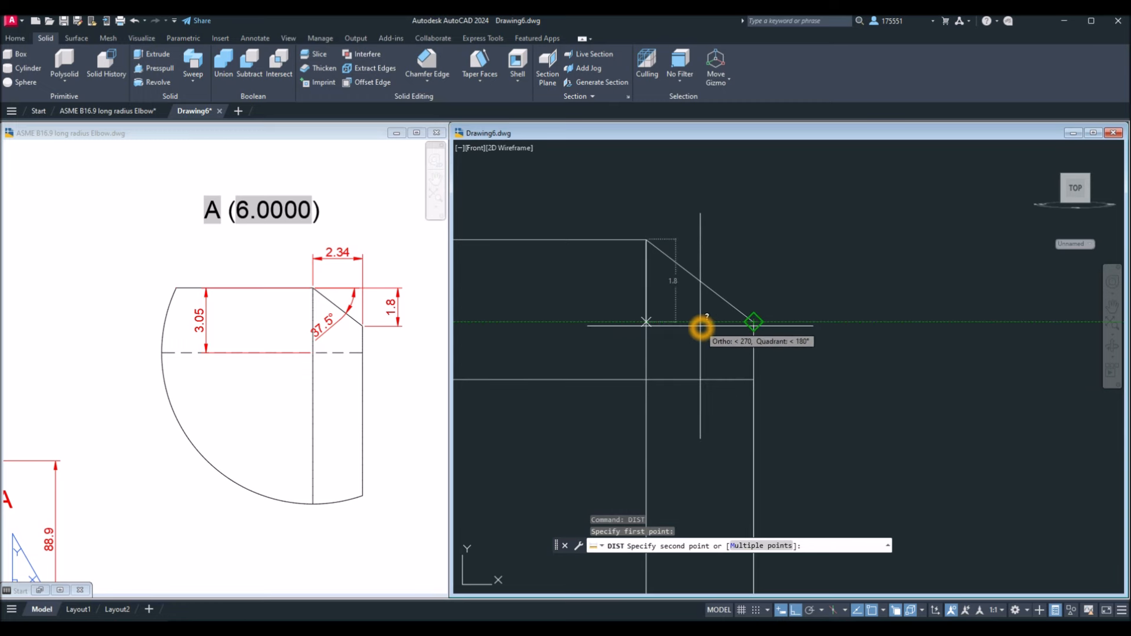
key("Escape")
Restore the Realistic visual style and inspect the elbow's beveled open ends from several 3D angles
scroll(737, 298, "down", 6)
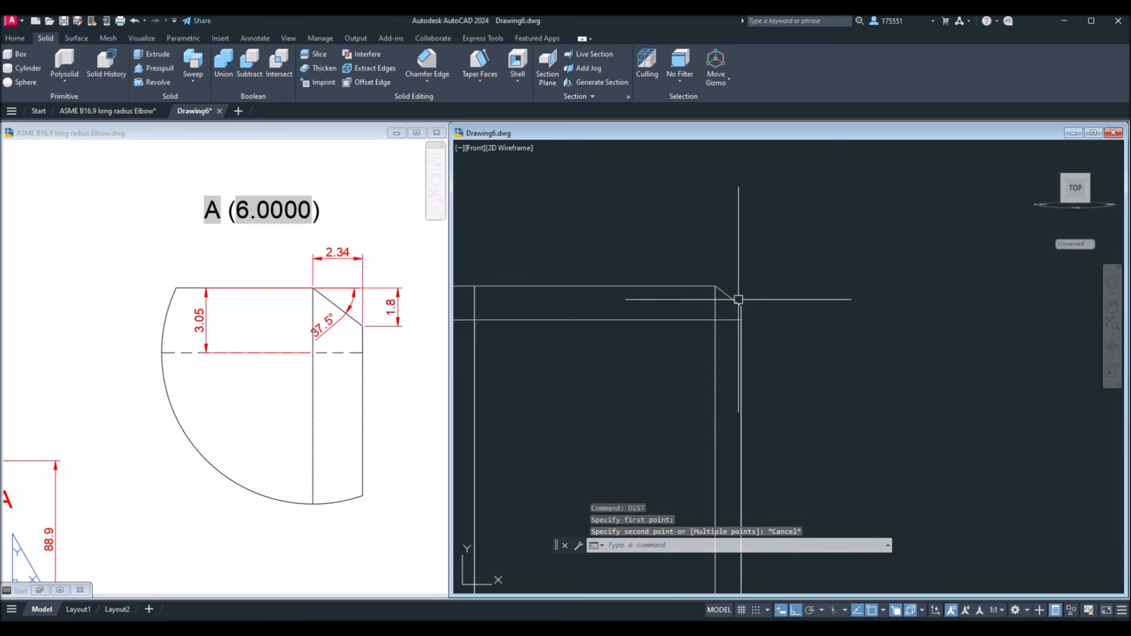
left_click(507, 148)
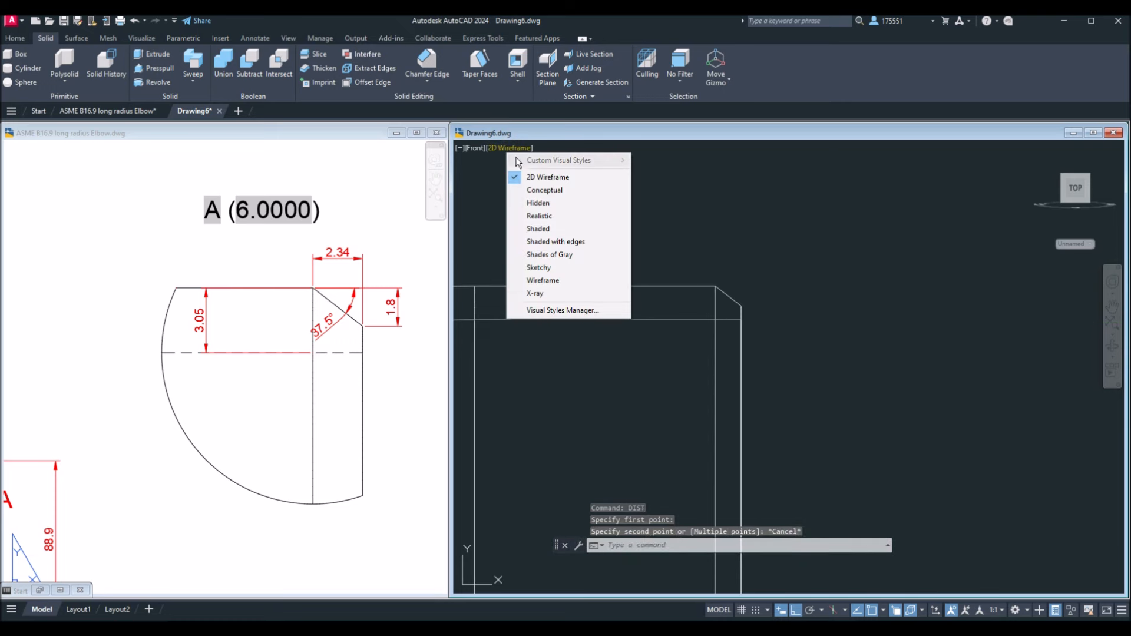
scroll(668, 224, "down", 5)
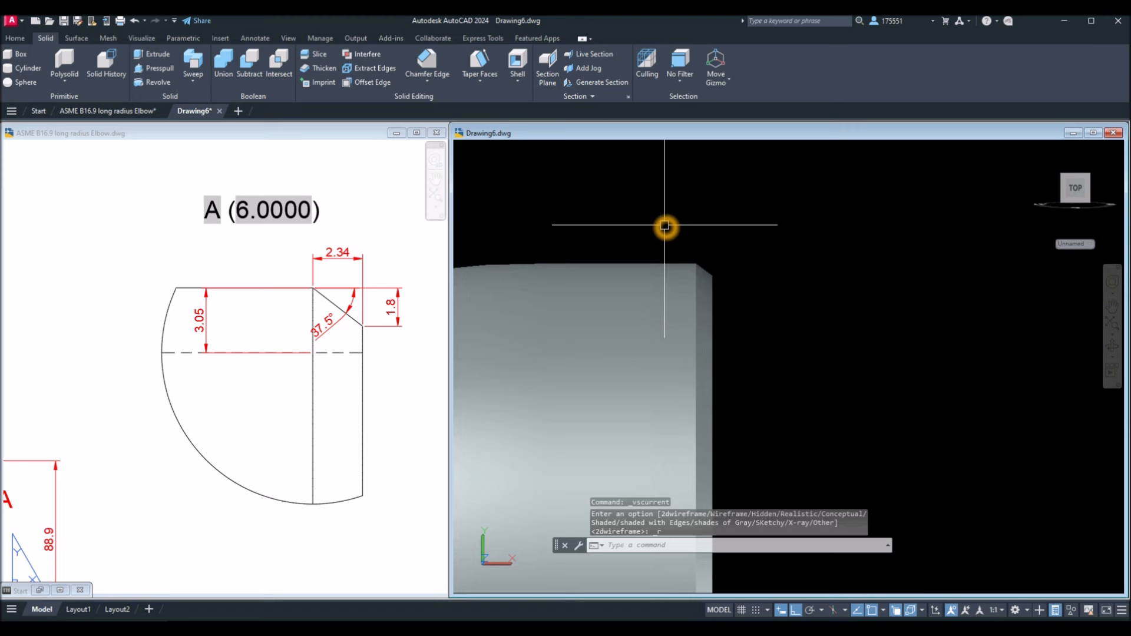
middle_click_drag(668, 225, 705, 202, "shift")
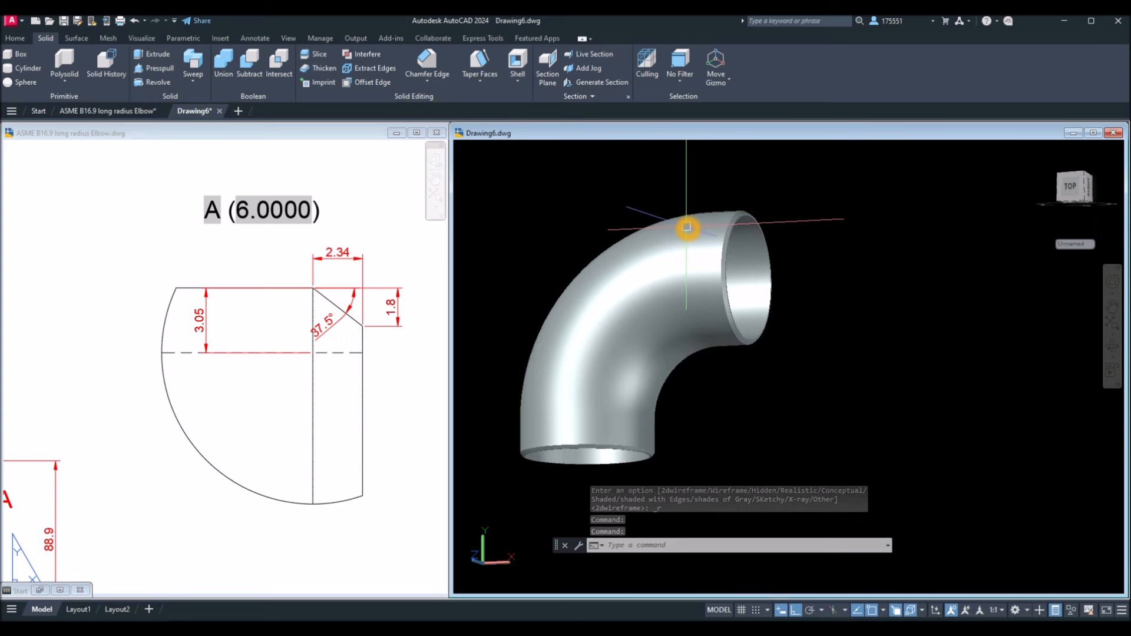
middle_click_drag(753, 288, 719, 304, "shift")
scroll(727, 300, "up", 3)
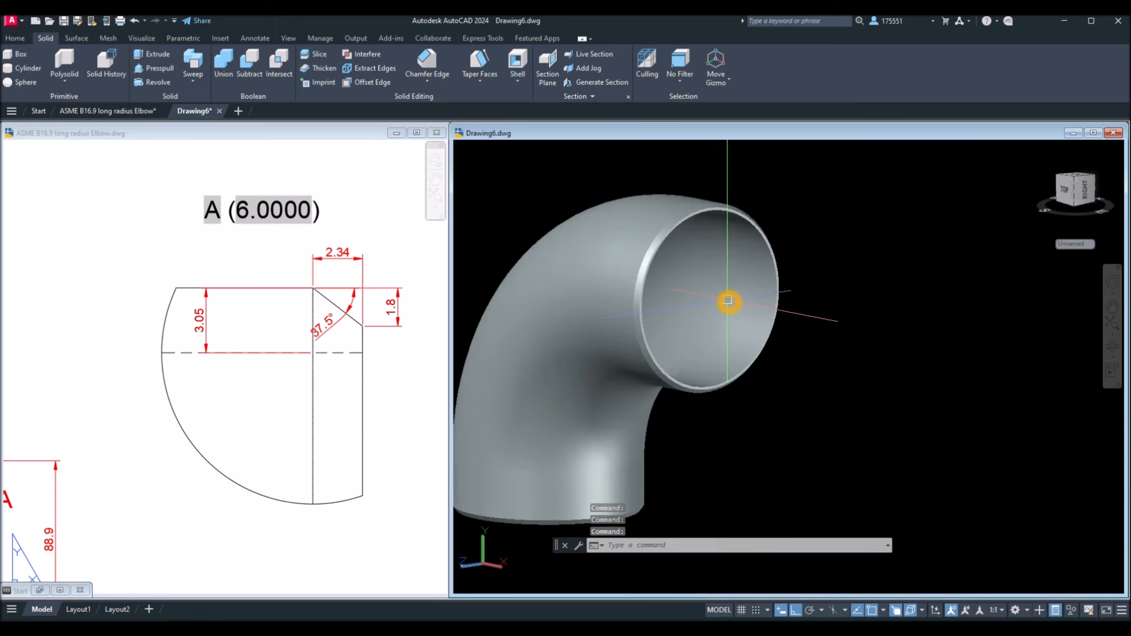
middle_click_drag(714, 318, 799, 300, "shift")
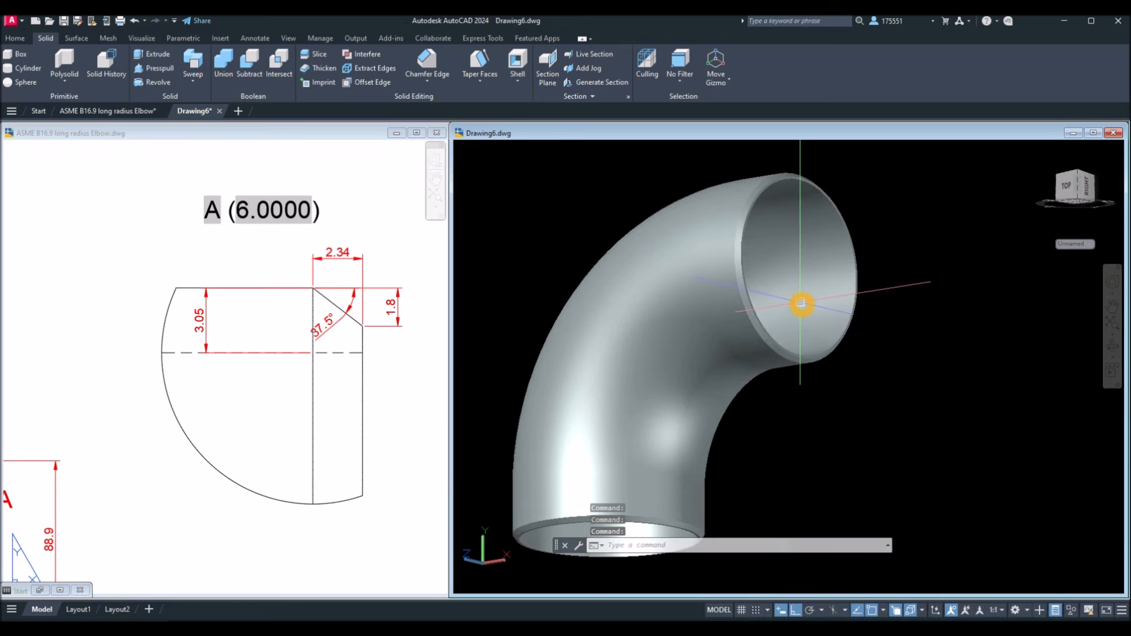
mouse_move(717, 294)
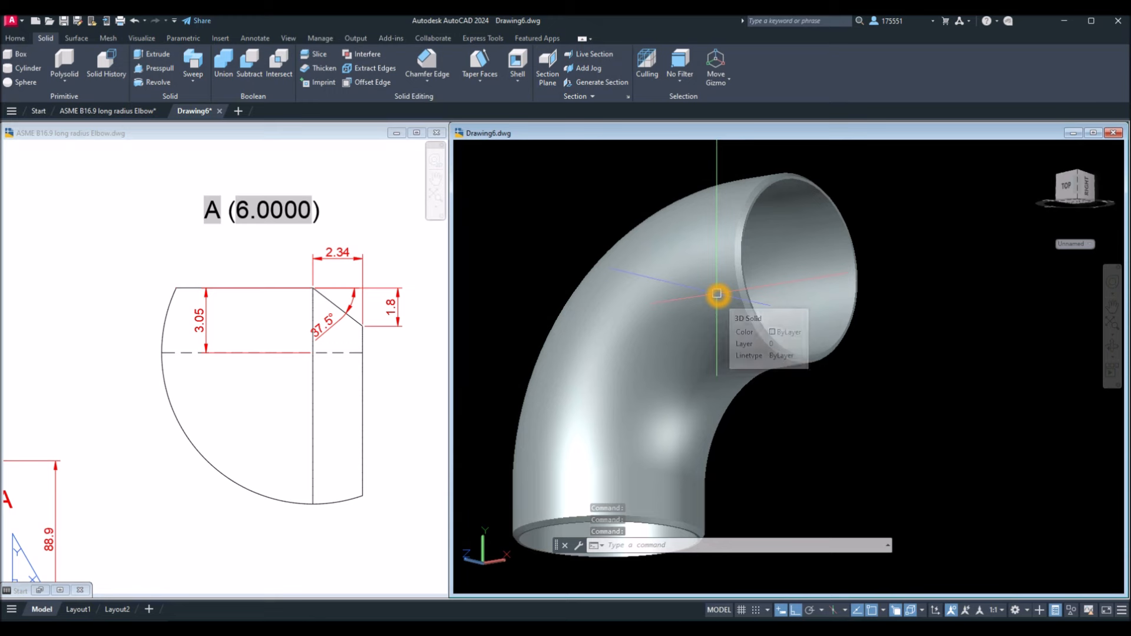